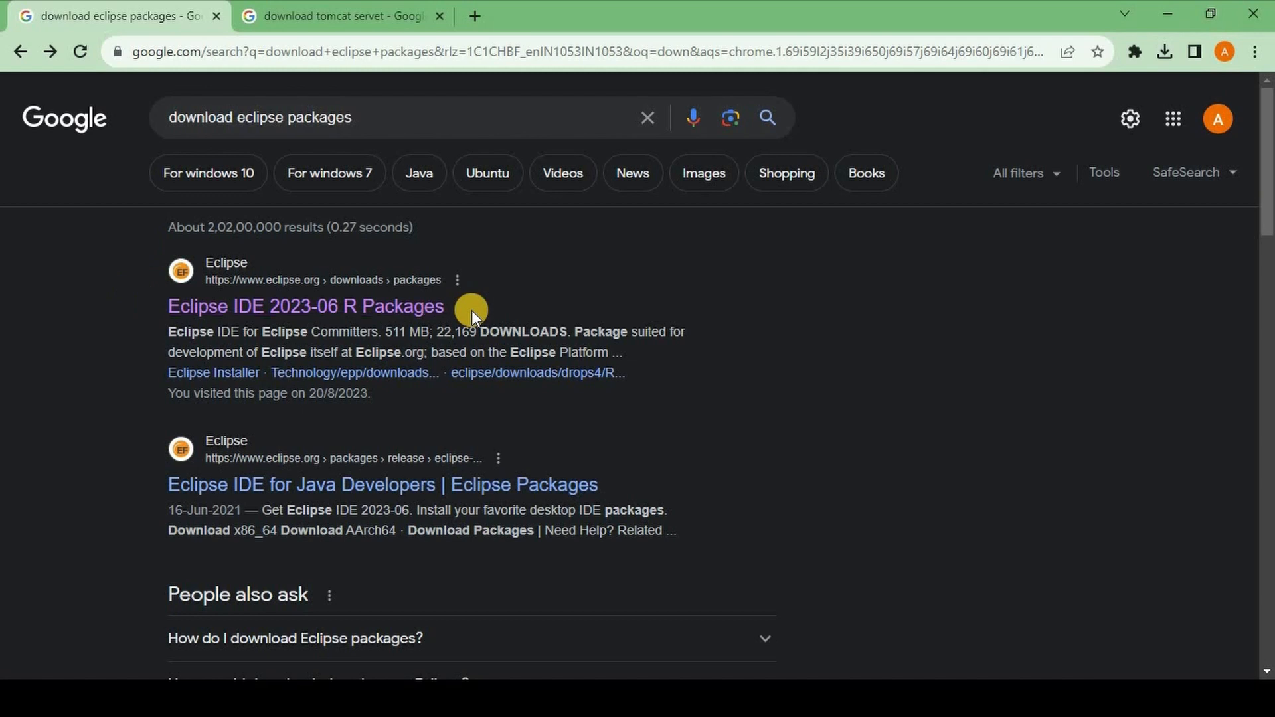
# Open the Eclipse IDE 2023-06 R Packages page and examine the available packages for Java, enterprise web and other developers.
pyautogui.click(249, 312)
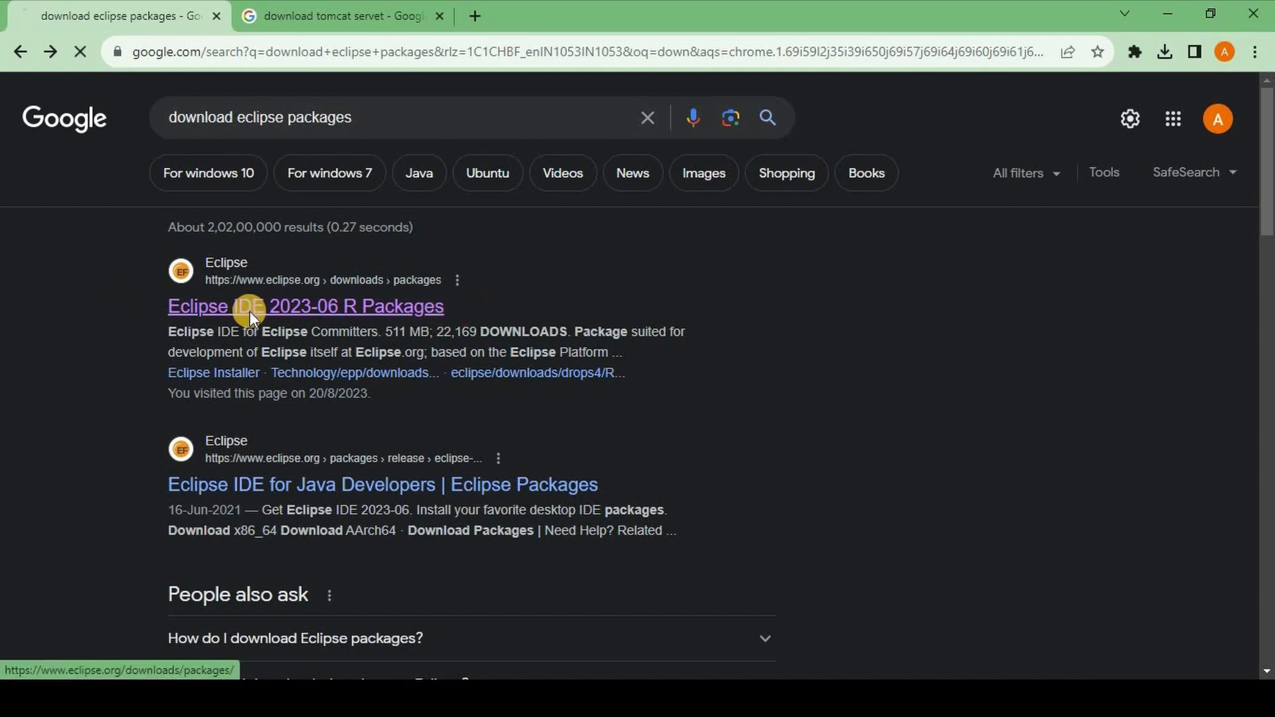
pyautogui.scroll(-5, 584, 366)
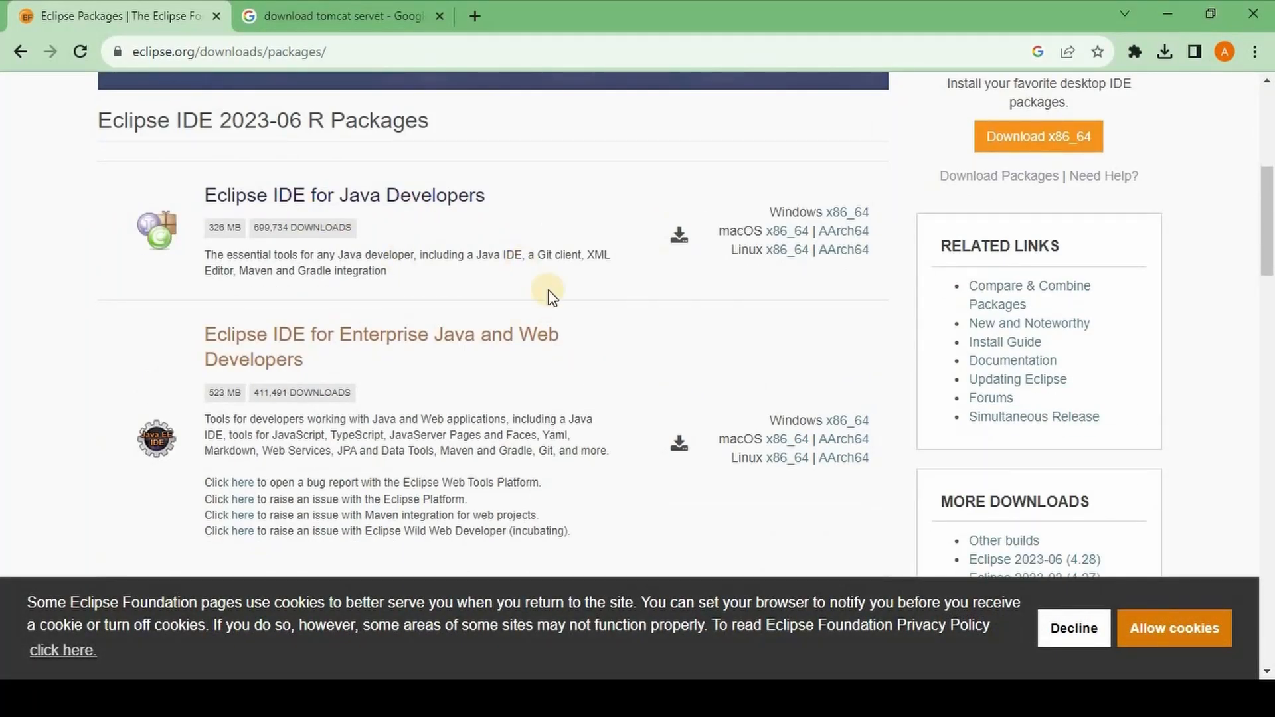
pyautogui.scroll(-3, 549, 297)
pyautogui.scroll(2, 532, 279)
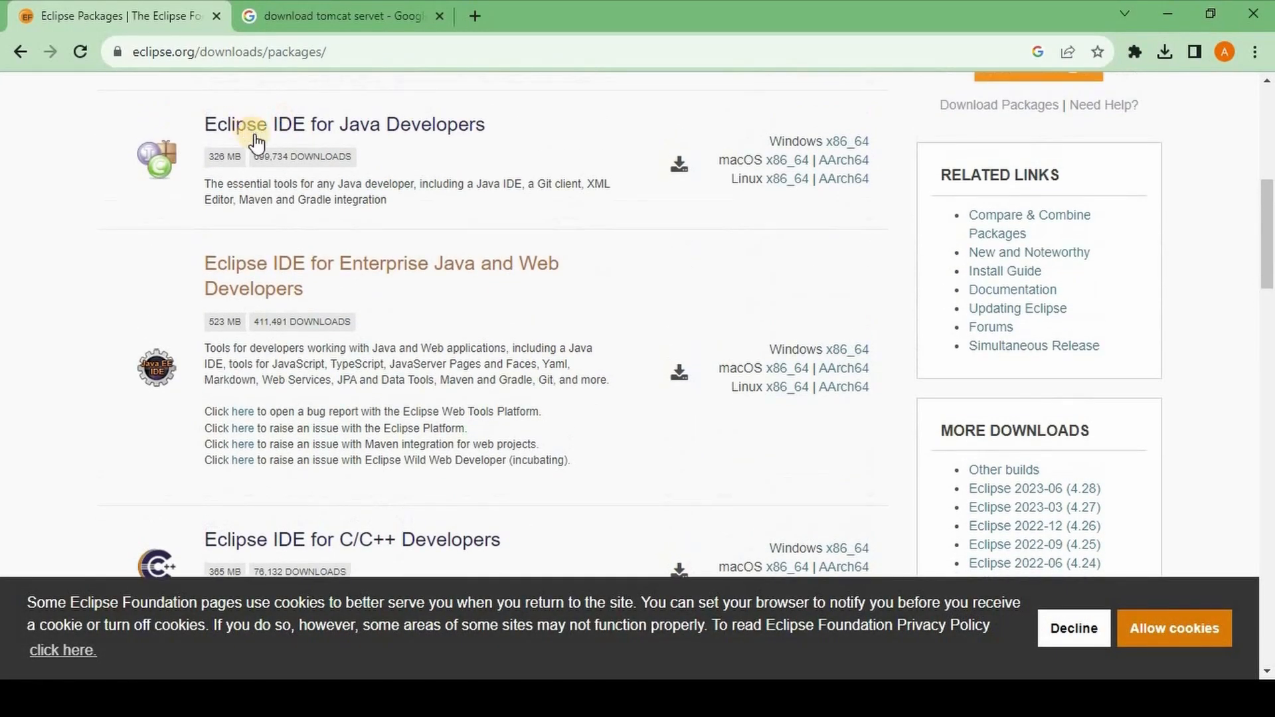
pyautogui.scroll(-5, 465, 193)
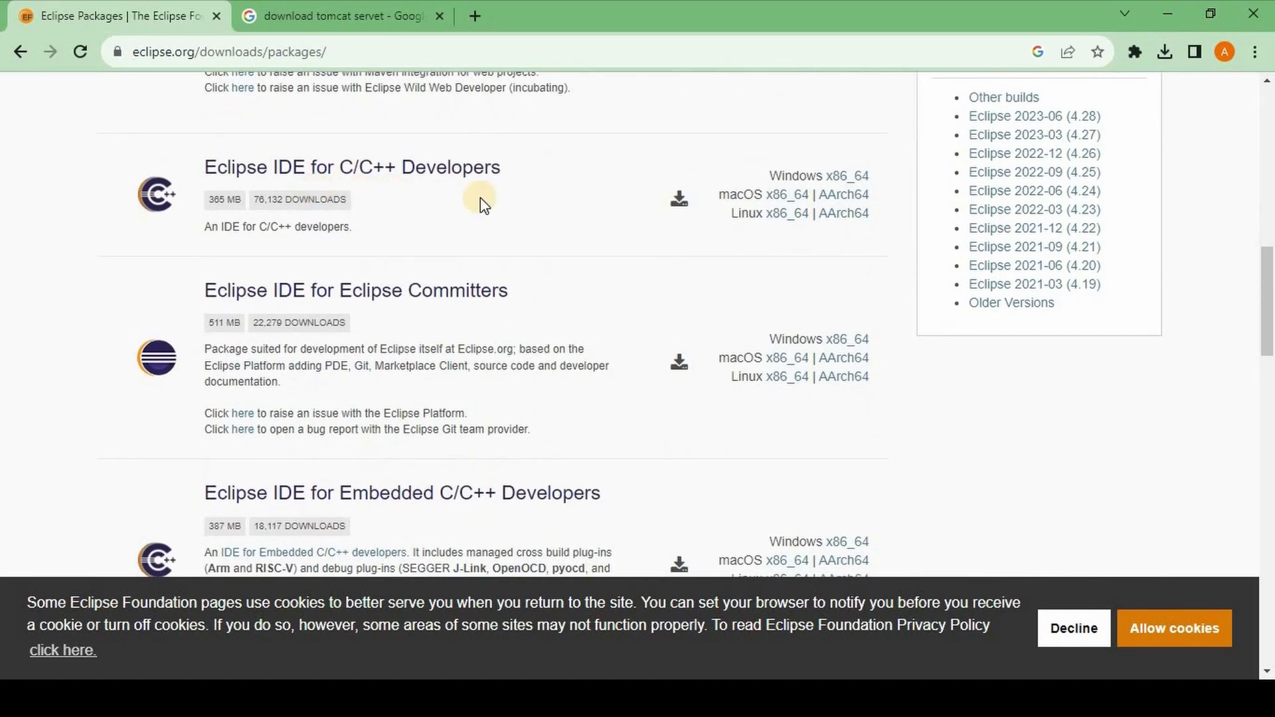
pyautogui.scroll(-5, 522, 206)
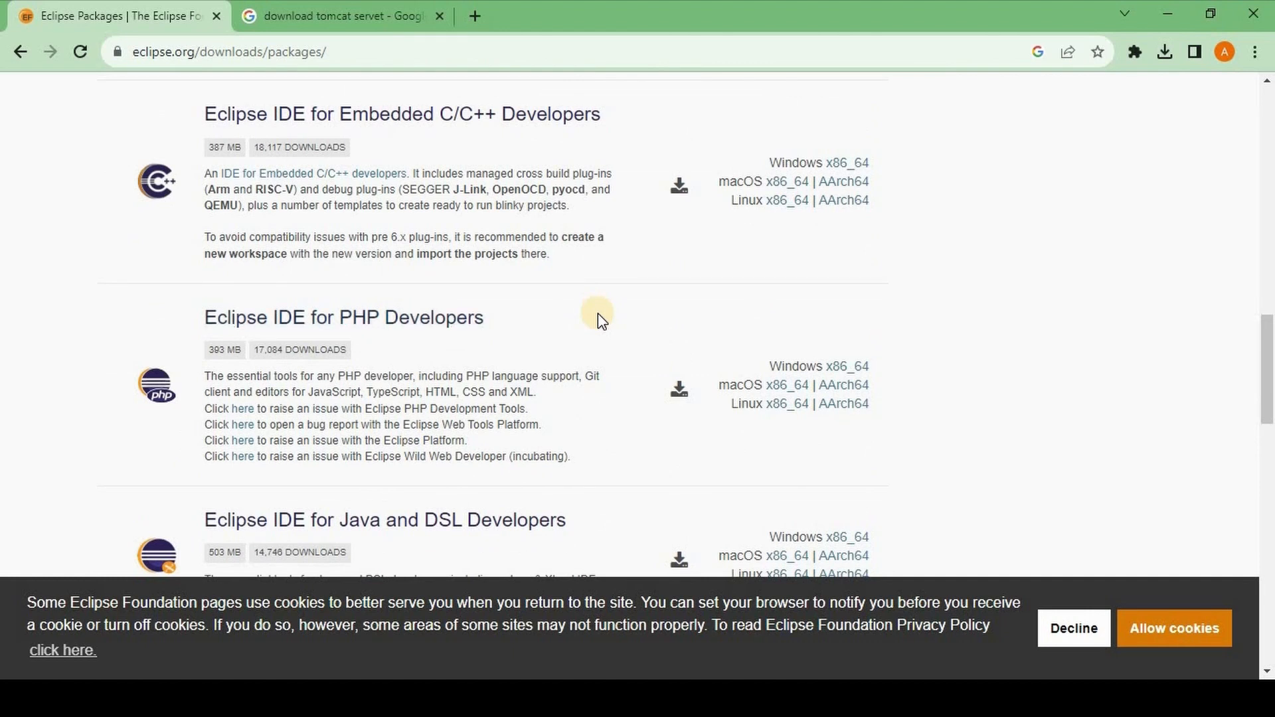
pyautogui.scroll(10, 598, 313)
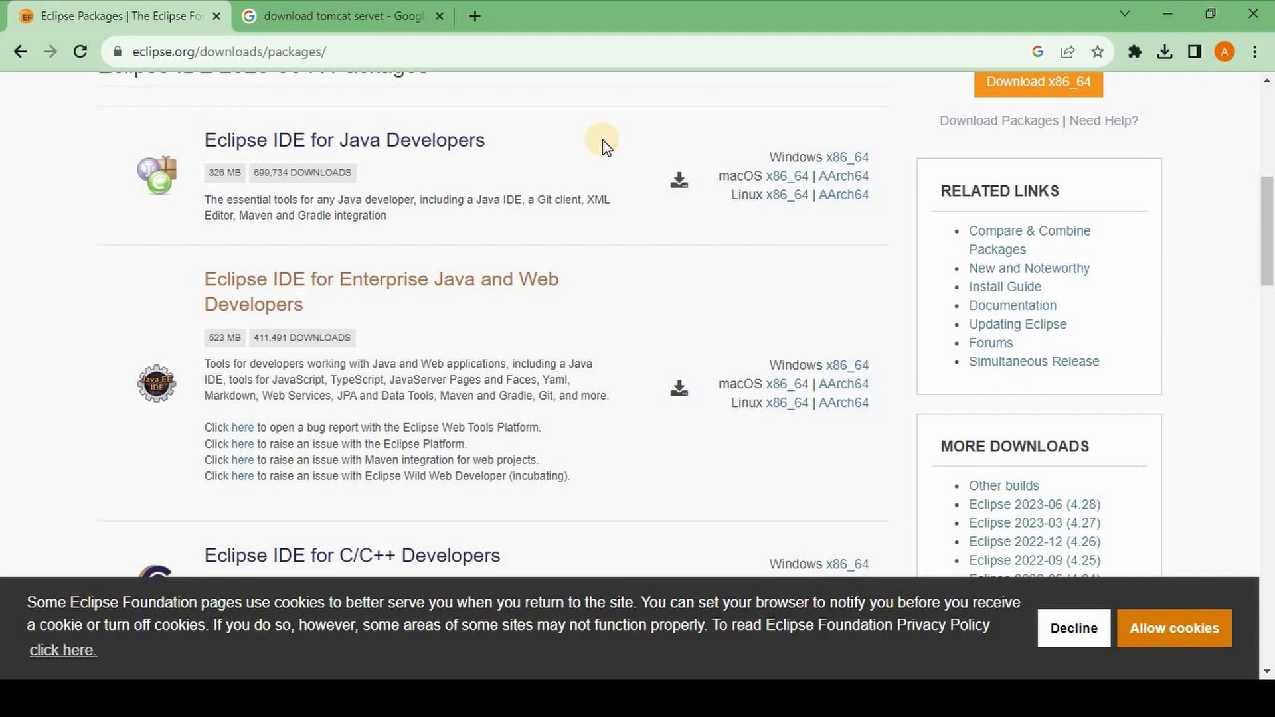
# Open the Apache Tomcat 9 Software Downloads page from the Tomcat search results and examine its download options.
pyautogui.click(346, 8)
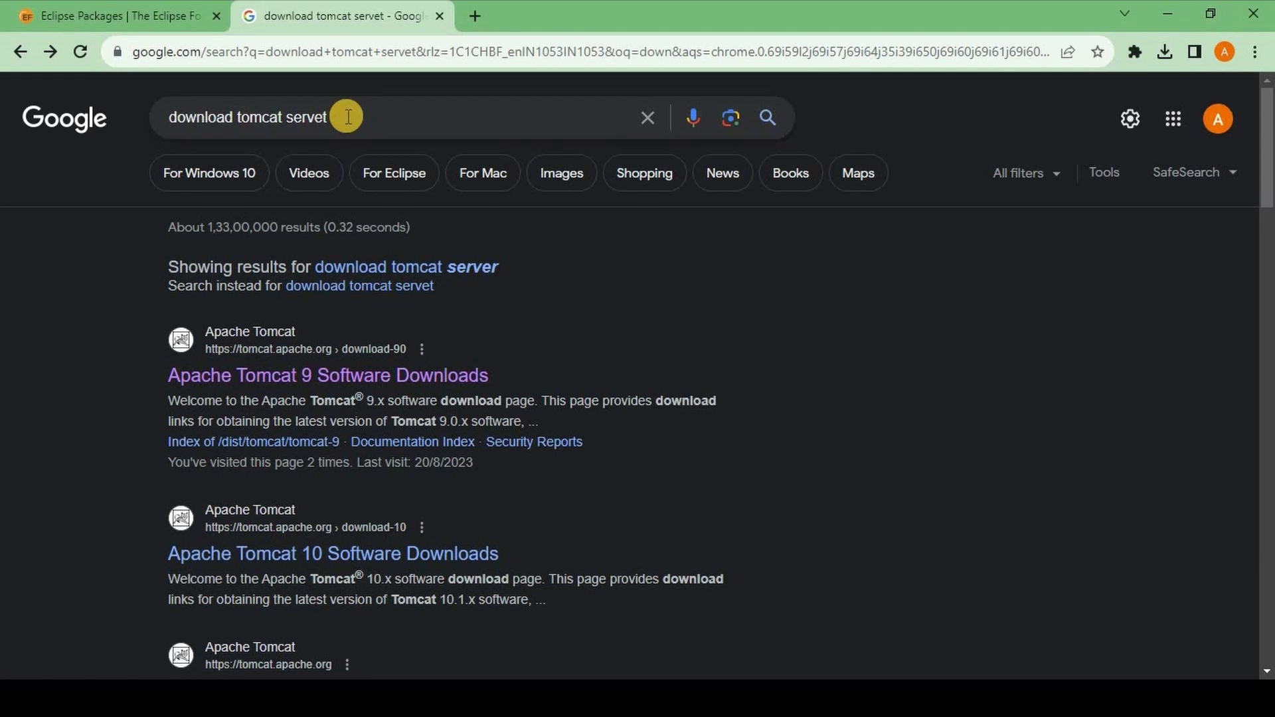
pyautogui.click(193, 382)
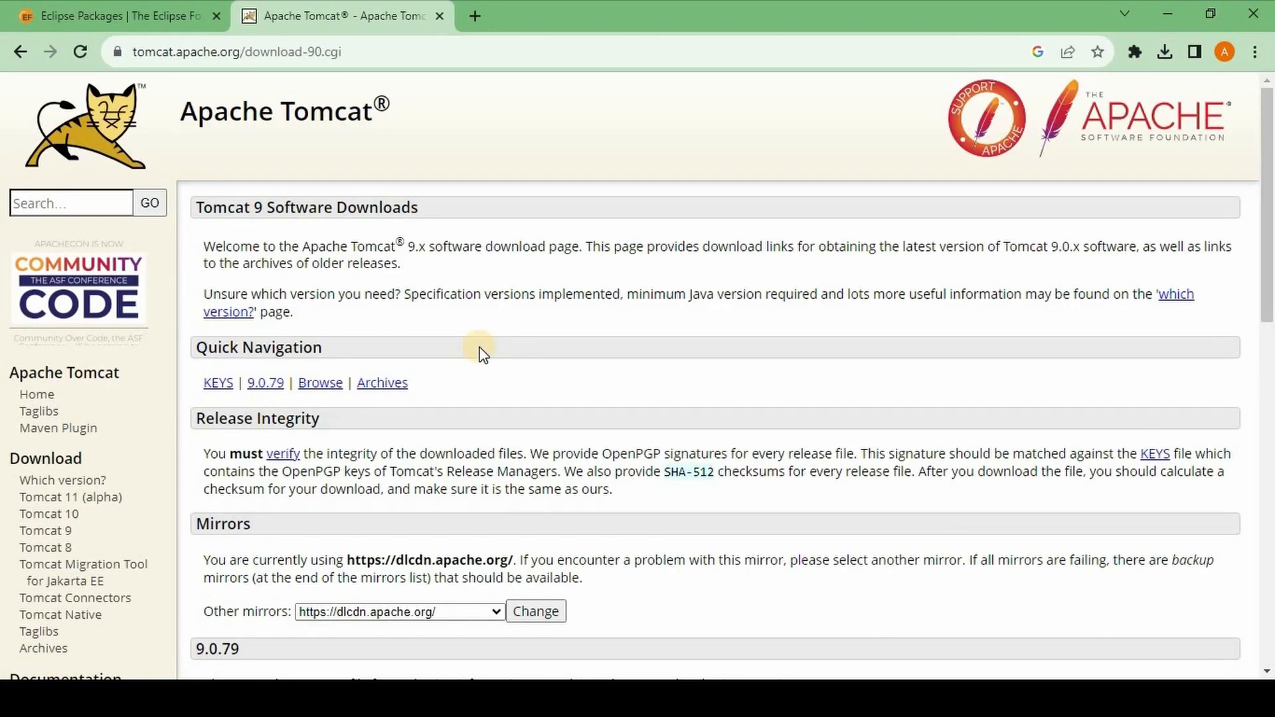
pyautogui.scroll(-11, 479, 354)
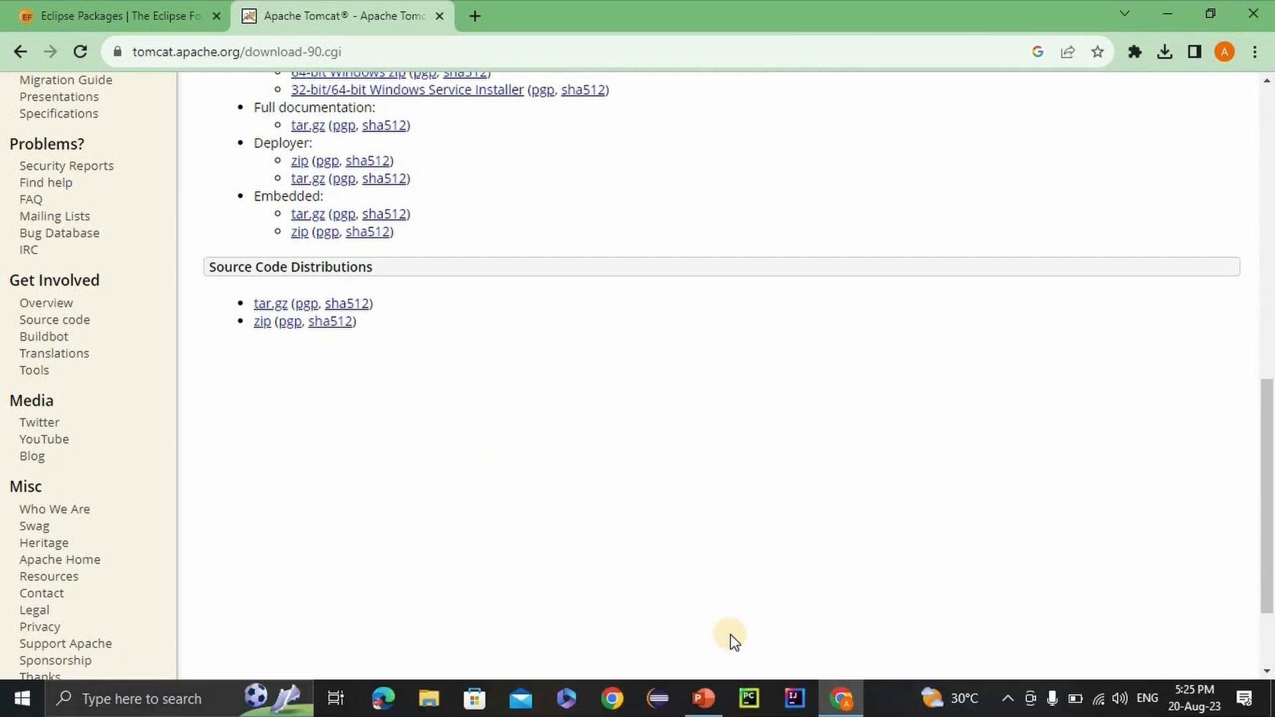
# Switch to Eclipse IDE and review the directory in the workspace switching dialog, closing it without launching another workspace.
pyautogui.click(649, 706)
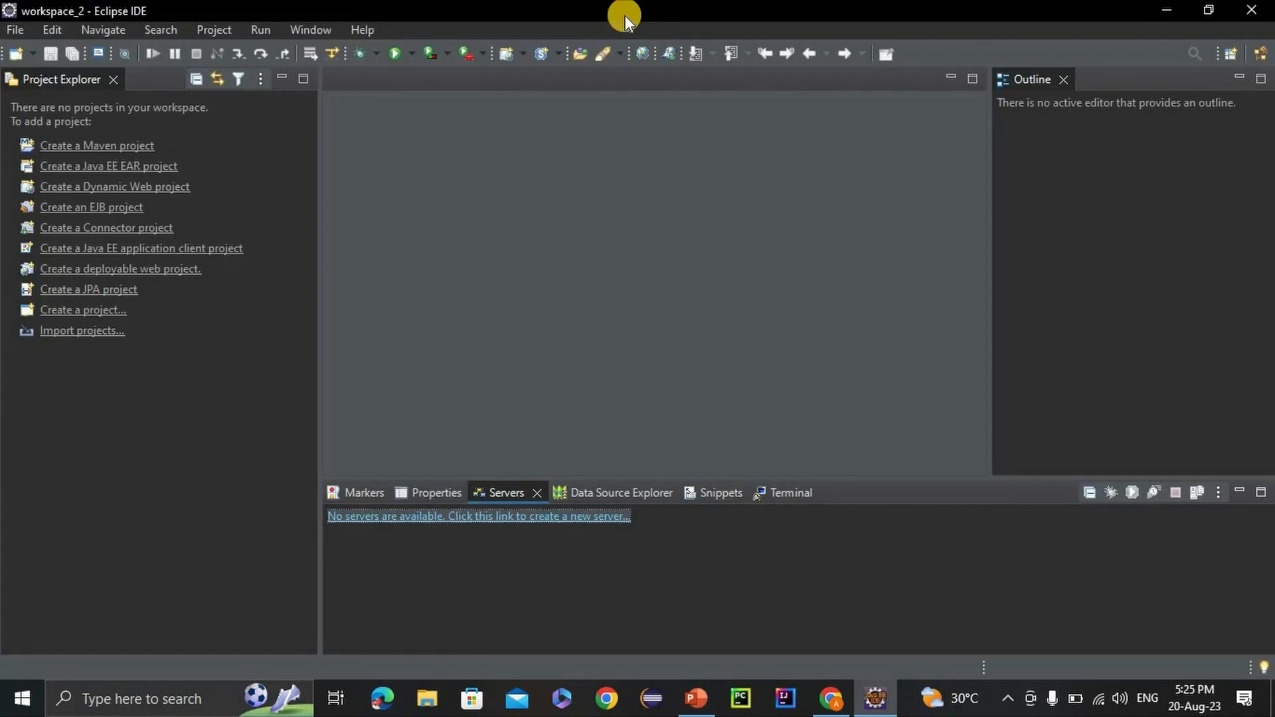
pyautogui.click(16, 34)
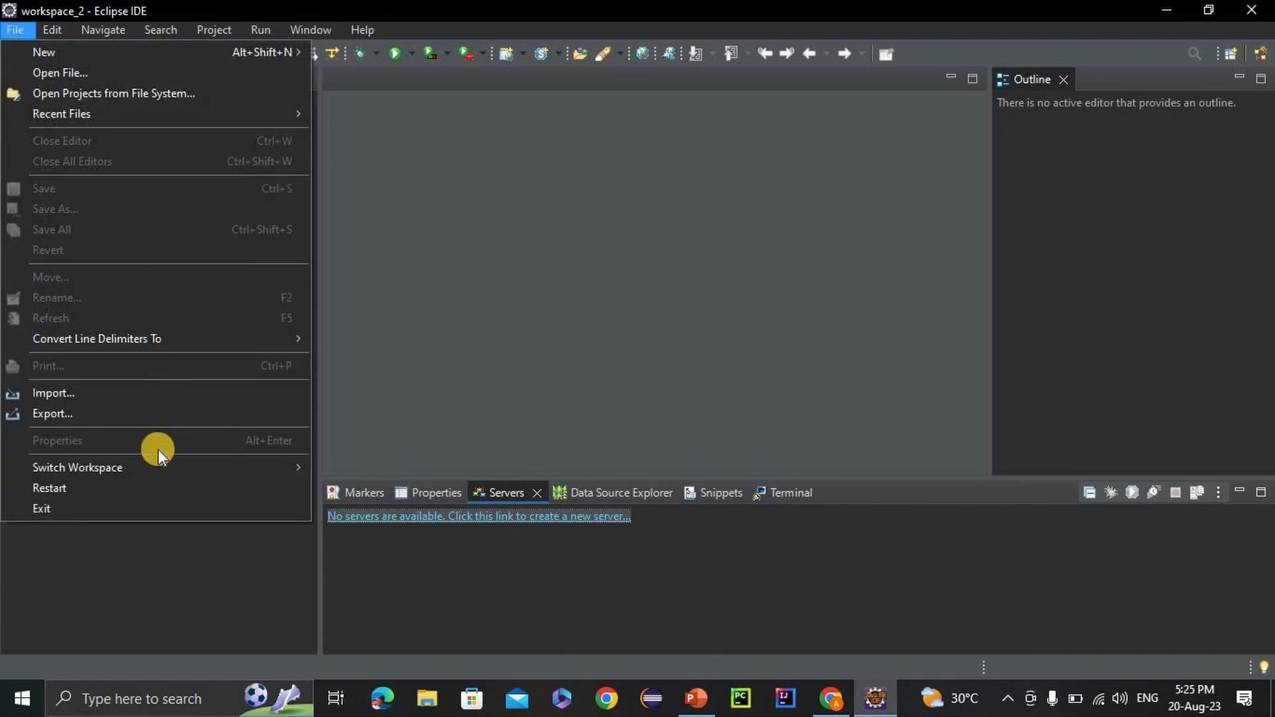
pyautogui.moveTo(158, 465)
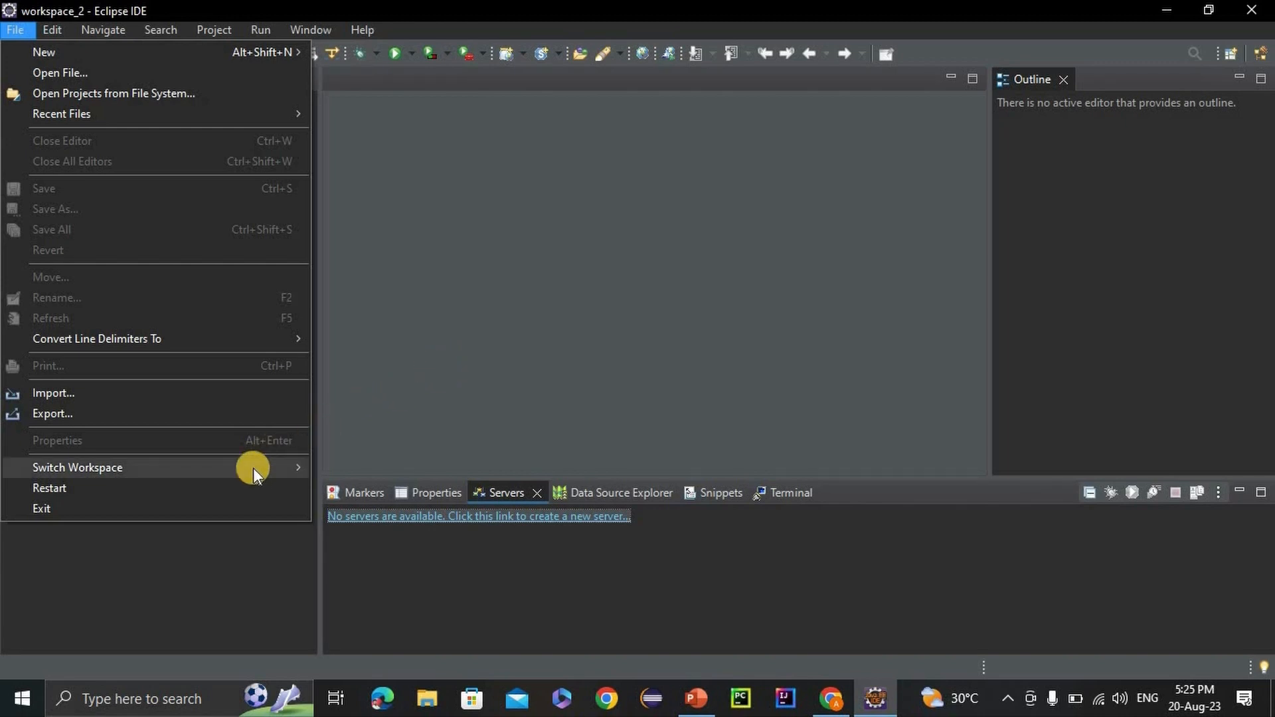
pyautogui.moveTo(253, 467)
pyautogui.click(348, 514)
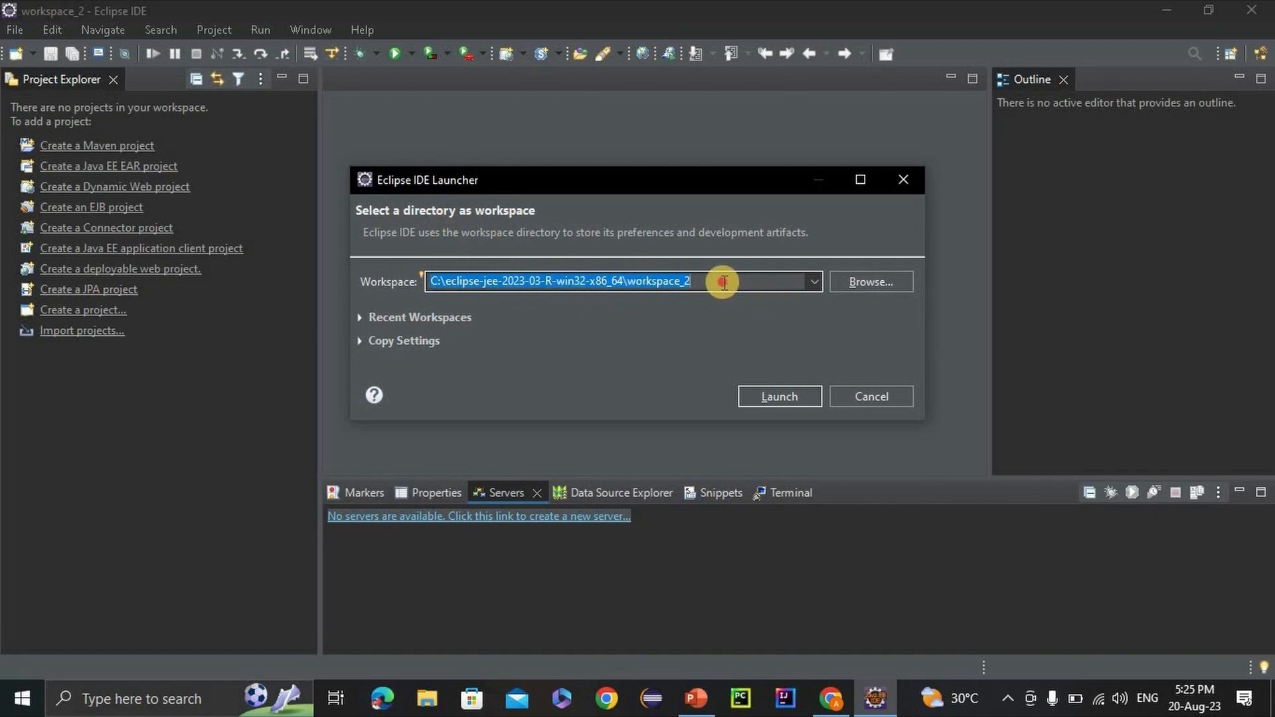
pyautogui.moveTo(711, 282); pyautogui.dragTo(629, 292)
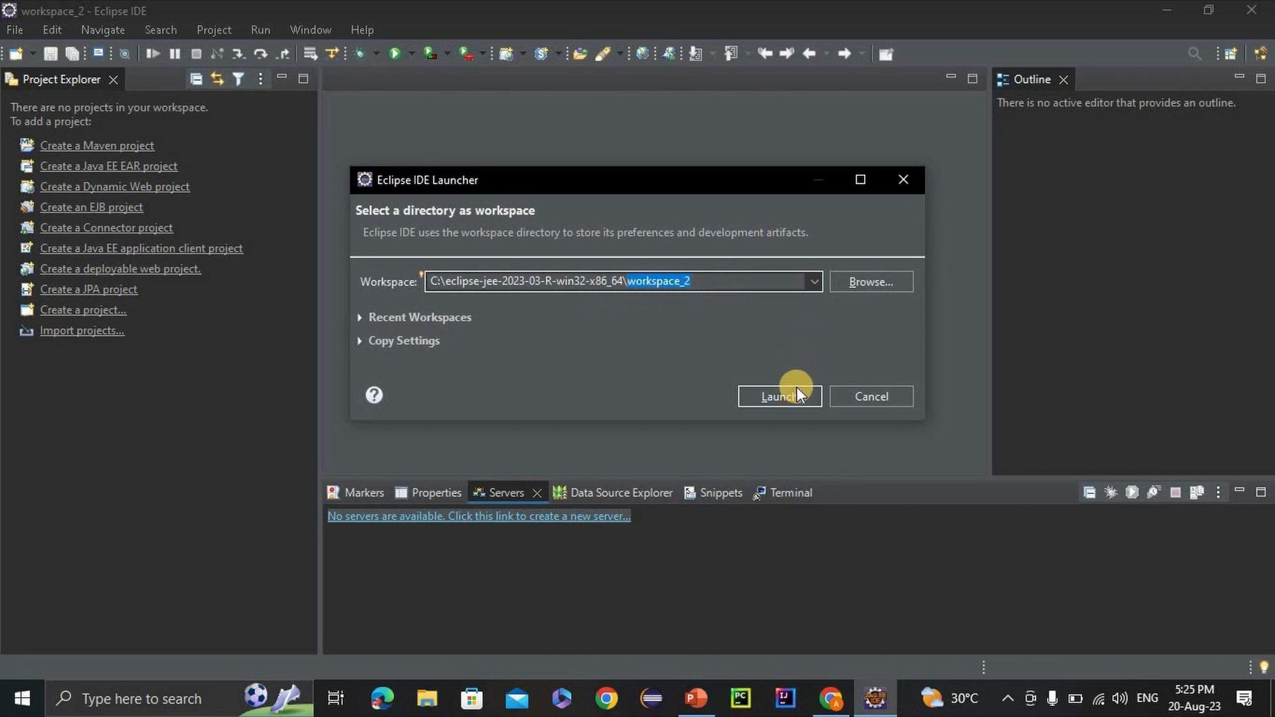
pyautogui.click(907, 190)
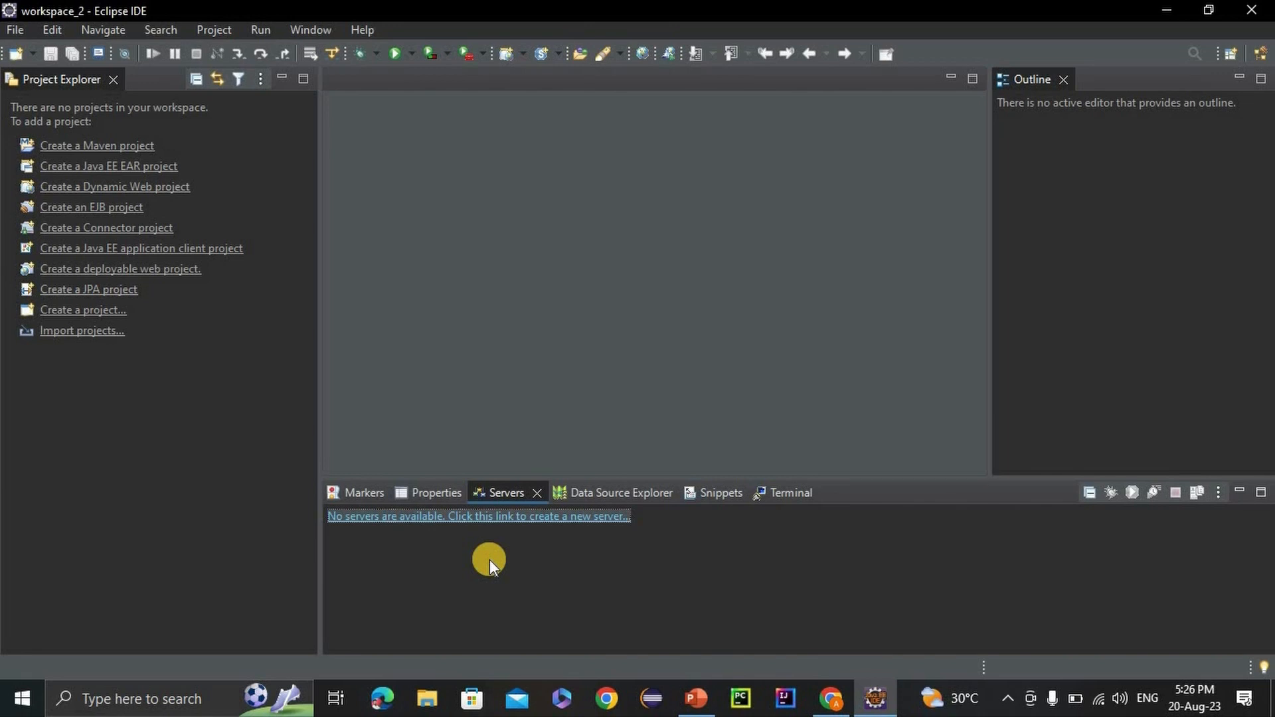
# Begin defining a new server in the Servers view with the Apache Tomcat v9.0 Server type.
pyautogui.click(440, 518)
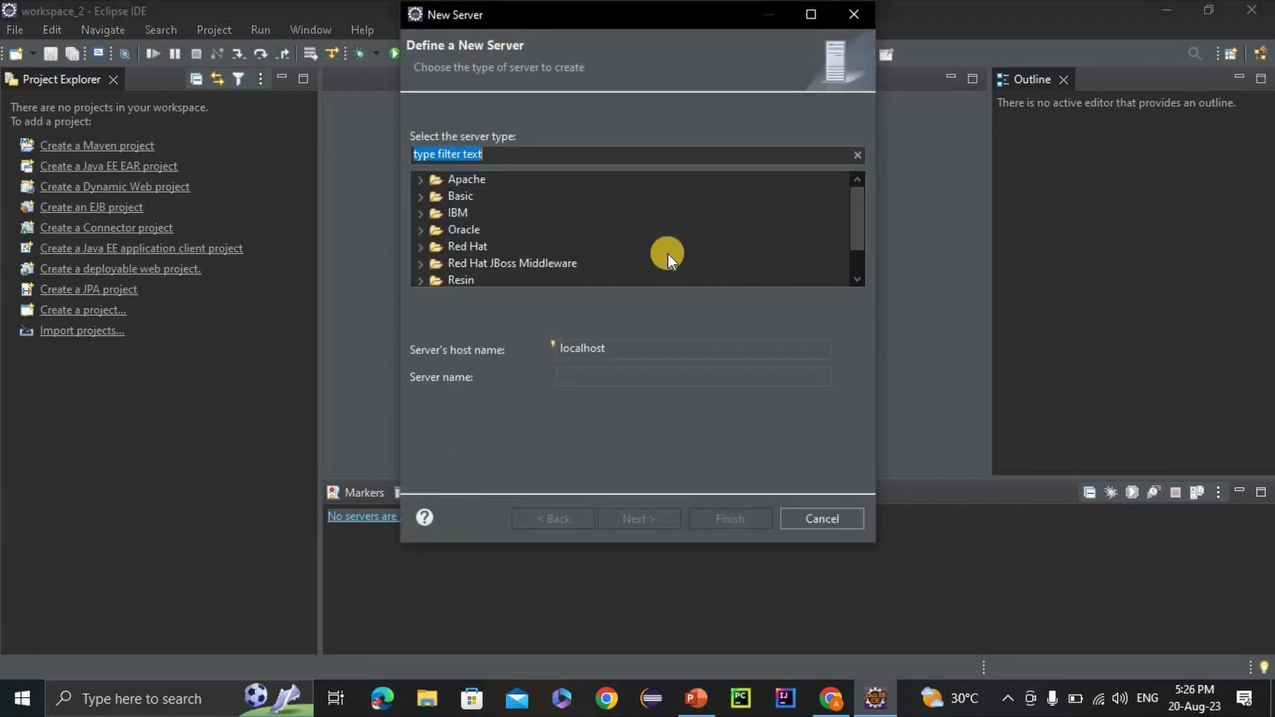
pyautogui.click(424, 184)
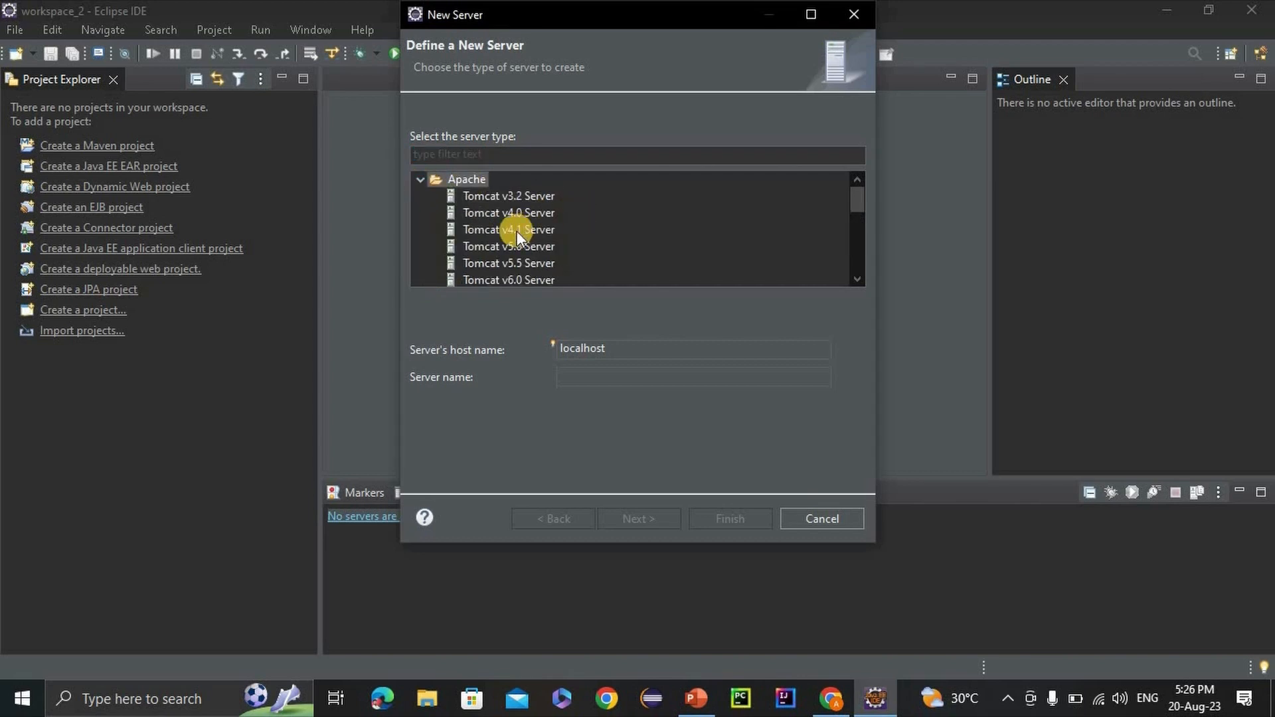
pyautogui.scroll(-3, 517, 232)
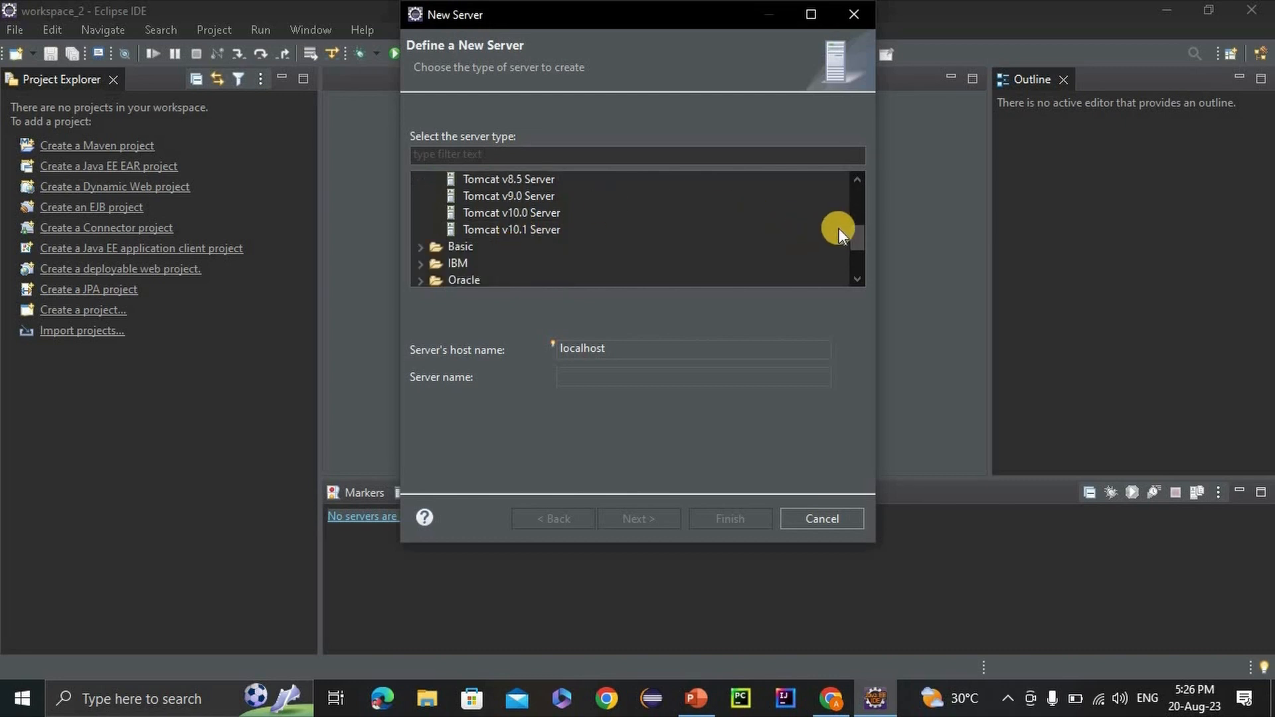
pyautogui.click(860, 182)
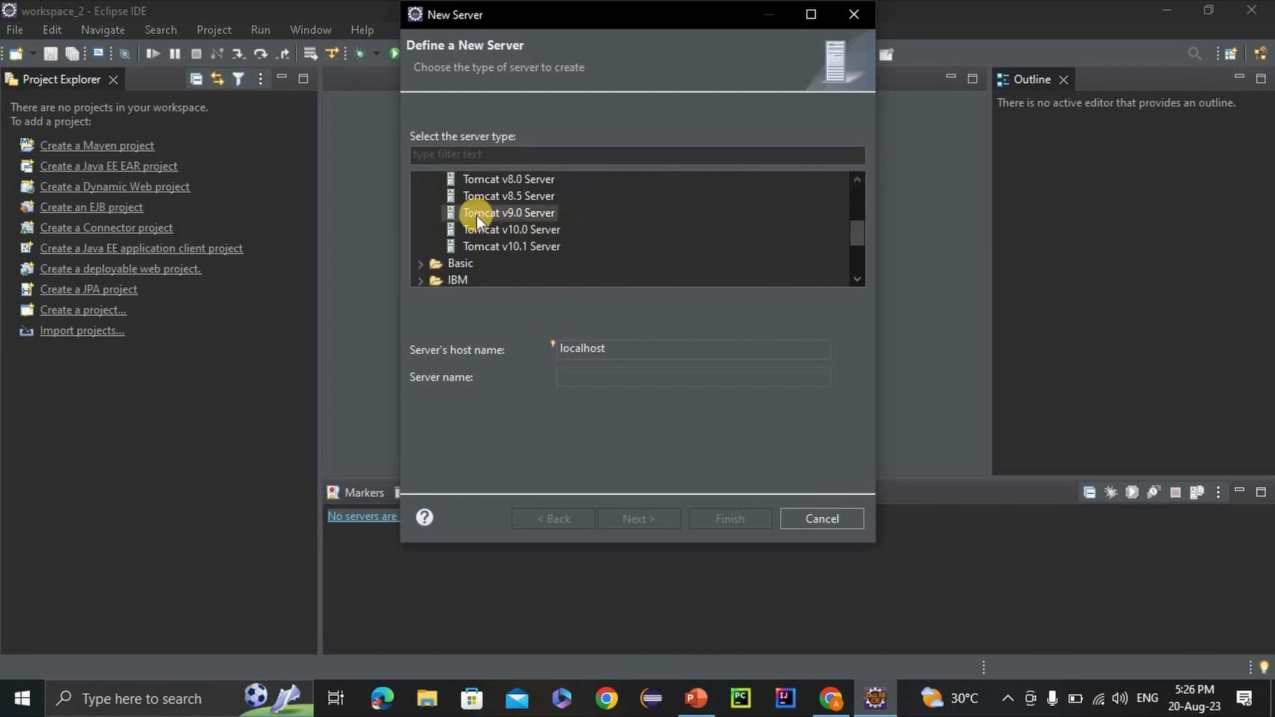
pyautogui.click(513, 217)
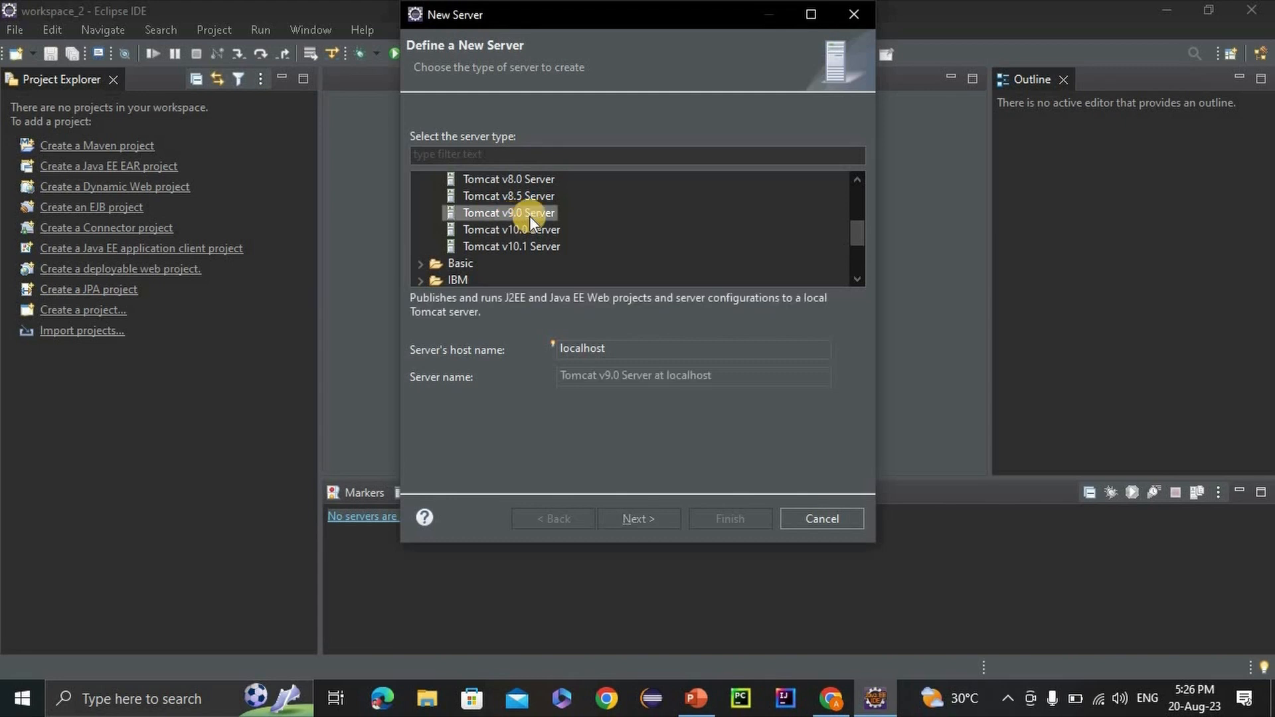
pyautogui.click(635, 519)
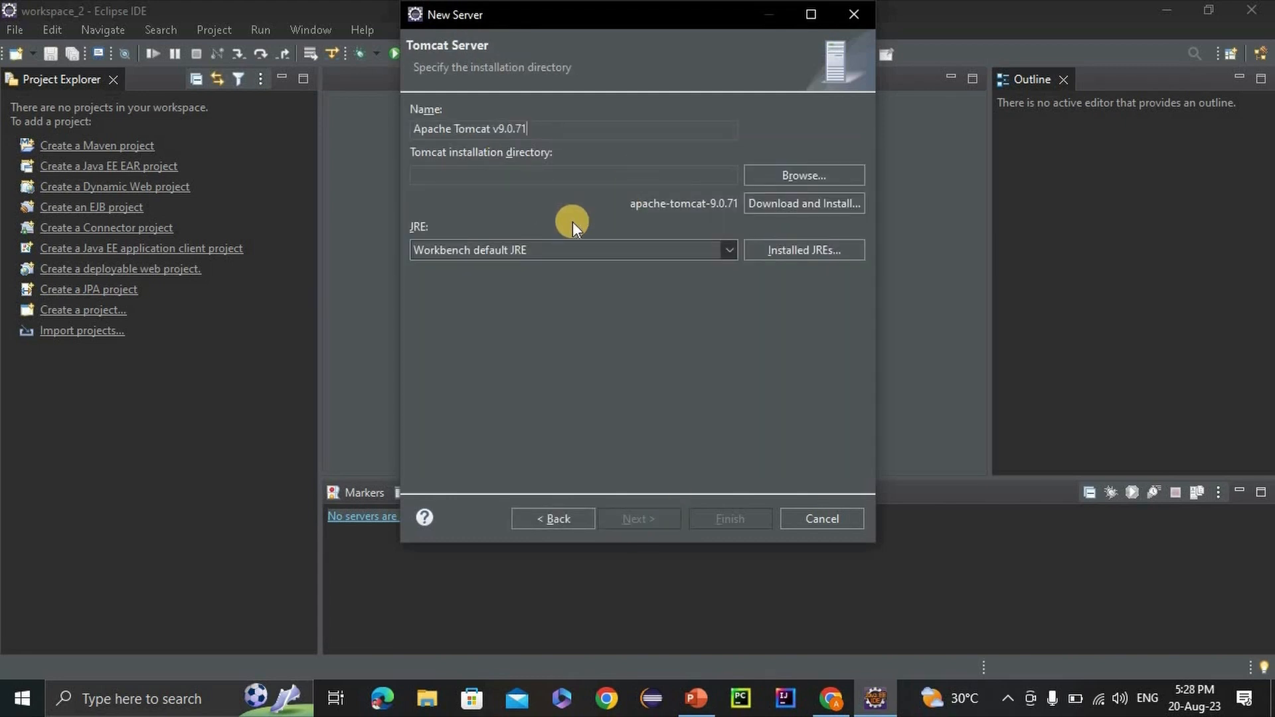
# Set the Tomcat installation directory to the apache-tomcat-9.0.71 folder in Downloads and finish creating the server without adding resources.
pyautogui.click(791, 178)
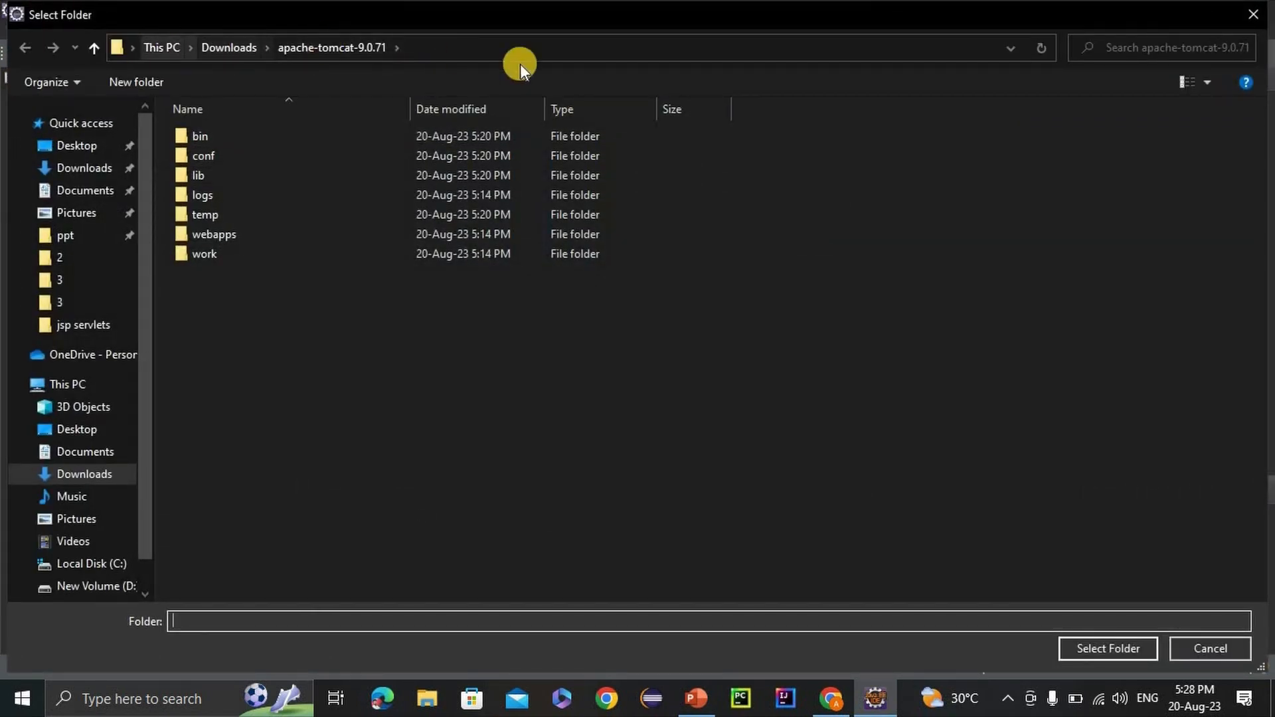
pyautogui.click(1125, 651)
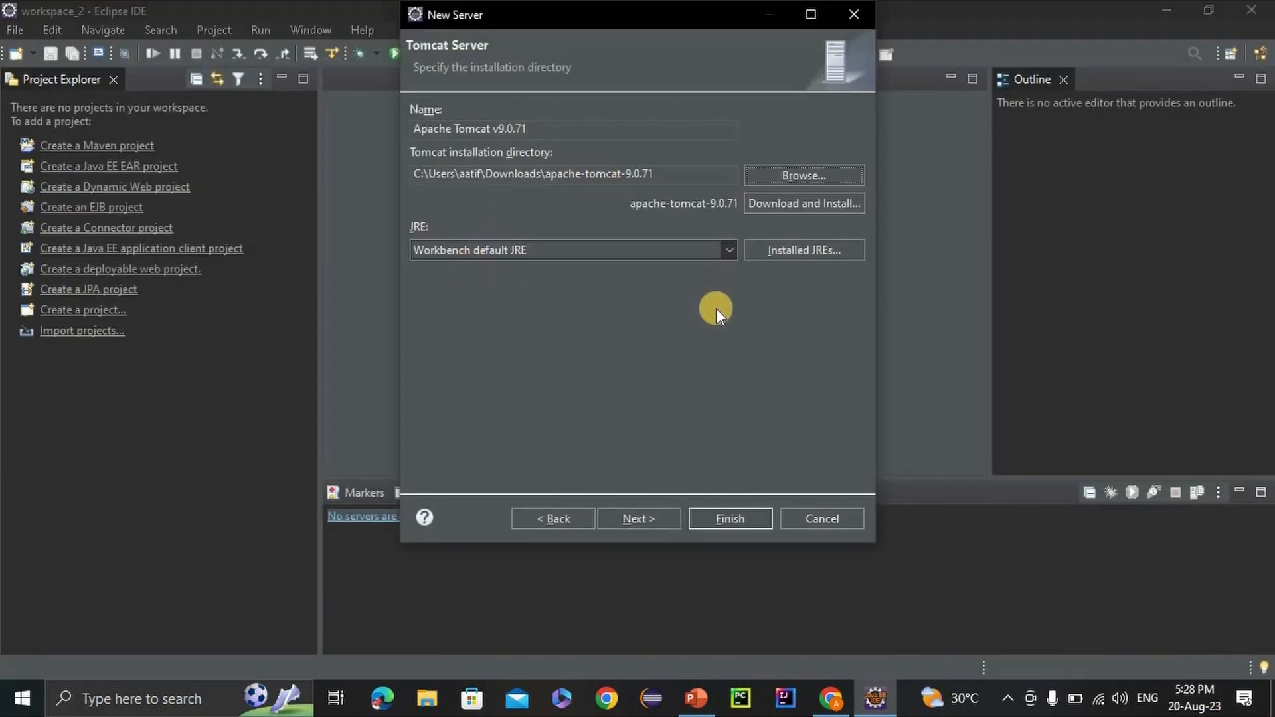
pyautogui.click(653, 520)
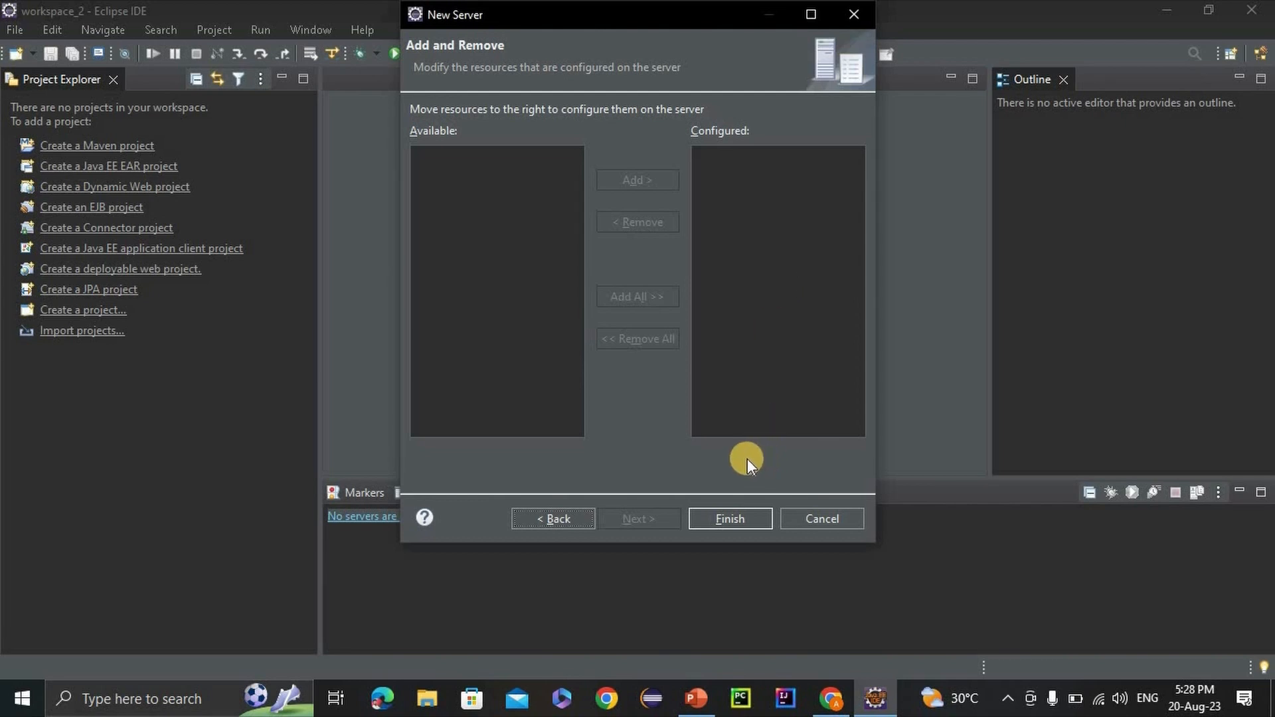
pyautogui.click(738, 514)
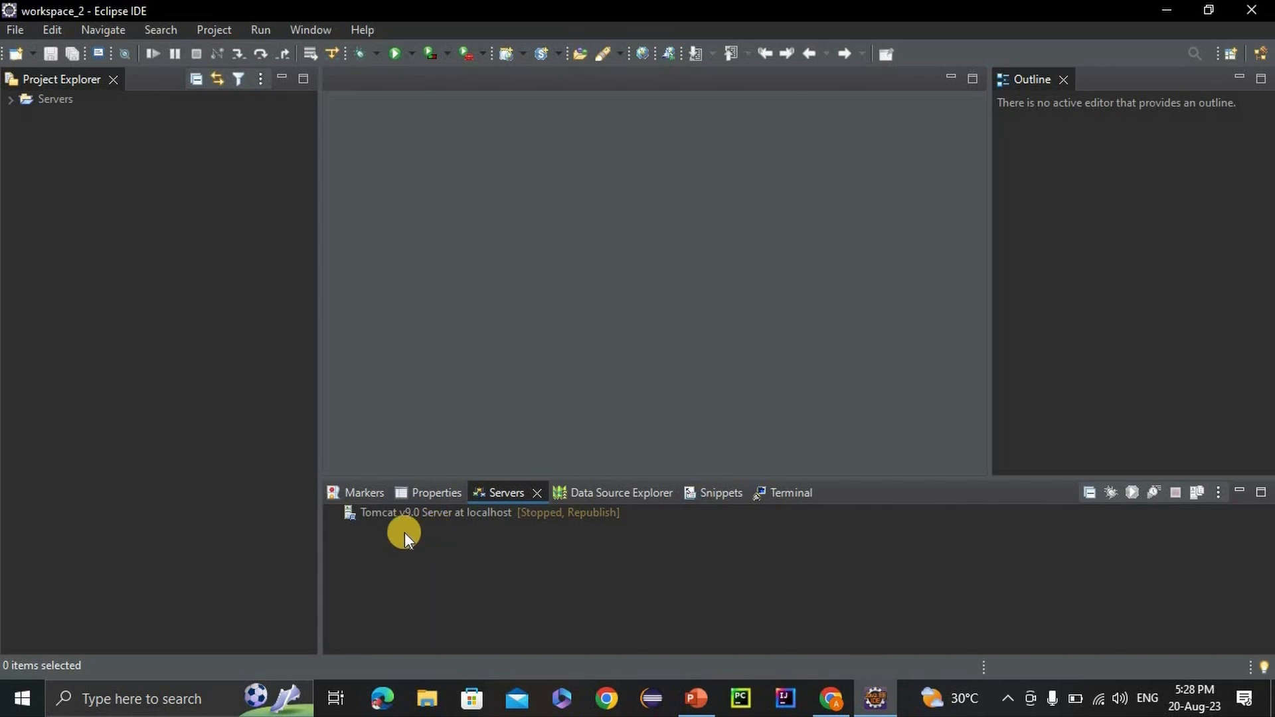
# Start the Tomcat v9.0 server at localhost and check its startup messages in the console.
pyautogui.click(377, 513)
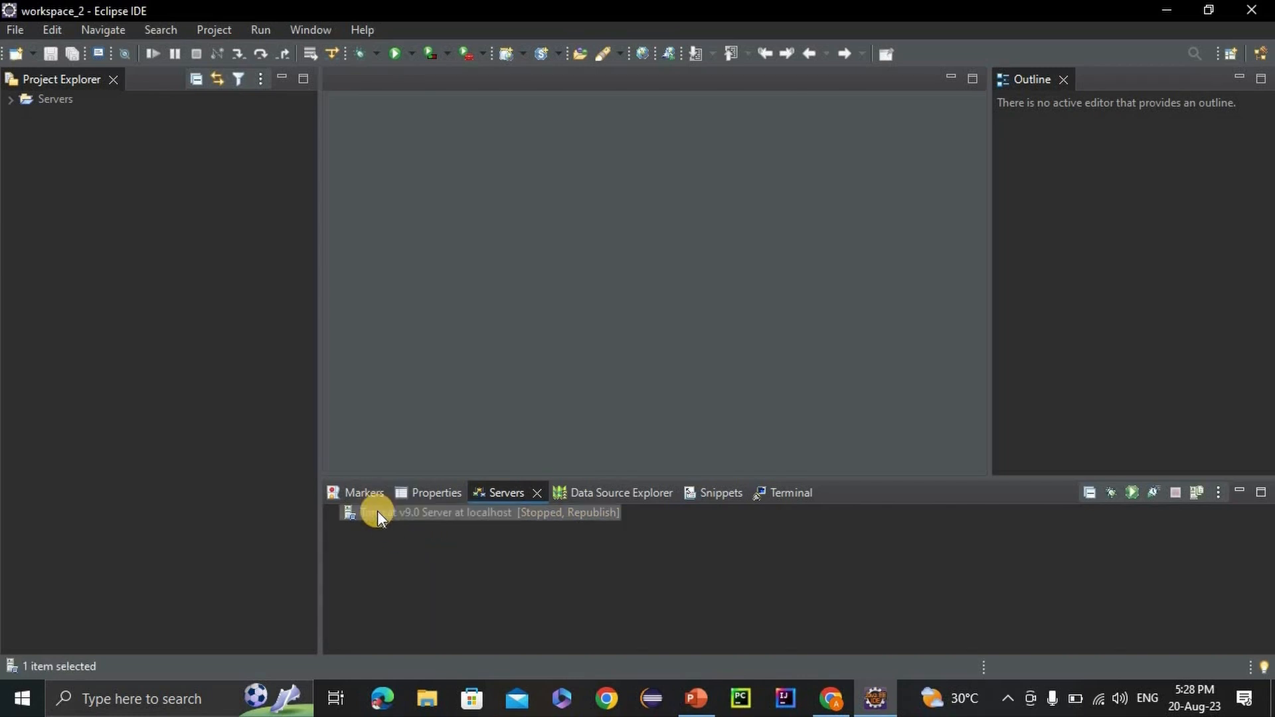
pyautogui.rightClick(377, 513)
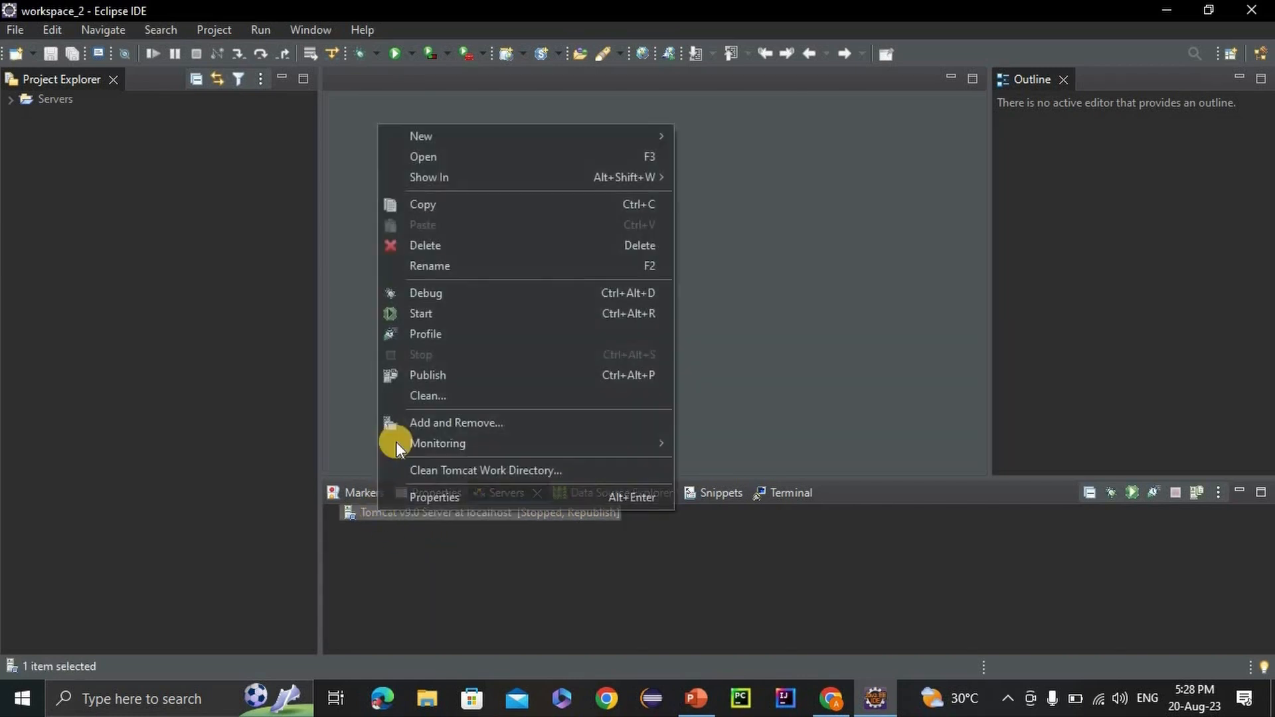
pyautogui.click(422, 314)
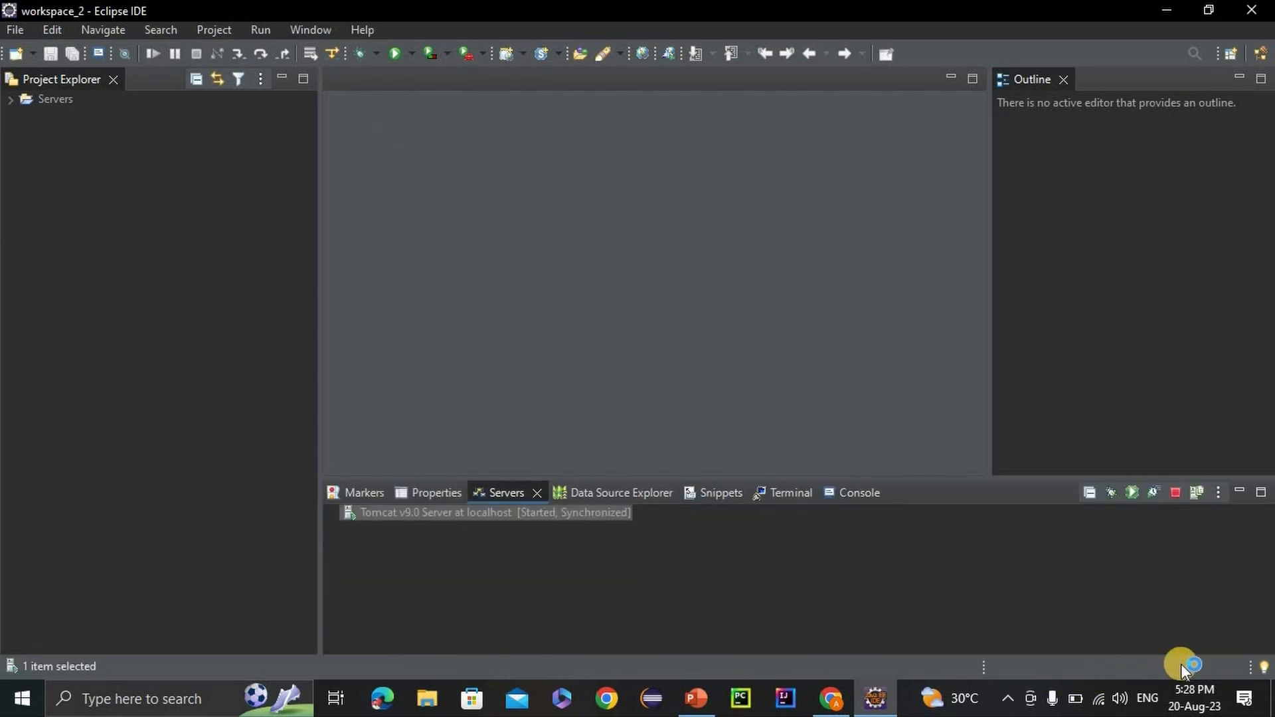
pyautogui.click(858, 495)
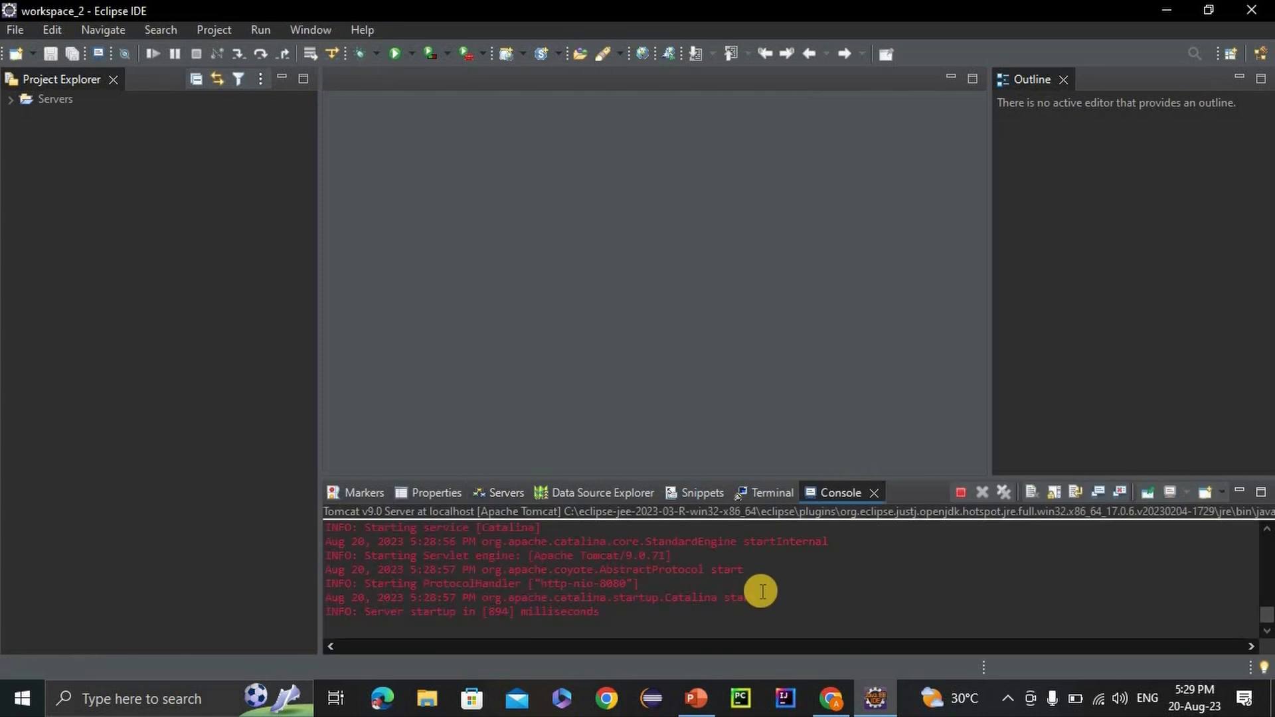
pyautogui.moveTo(601, 612)
pyautogui.mouseDown()
pyautogui.moveTo(386, 612)
pyautogui.moveTo(609, 618)
pyautogui.mouseUp()
pyautogui.click(386, 612)
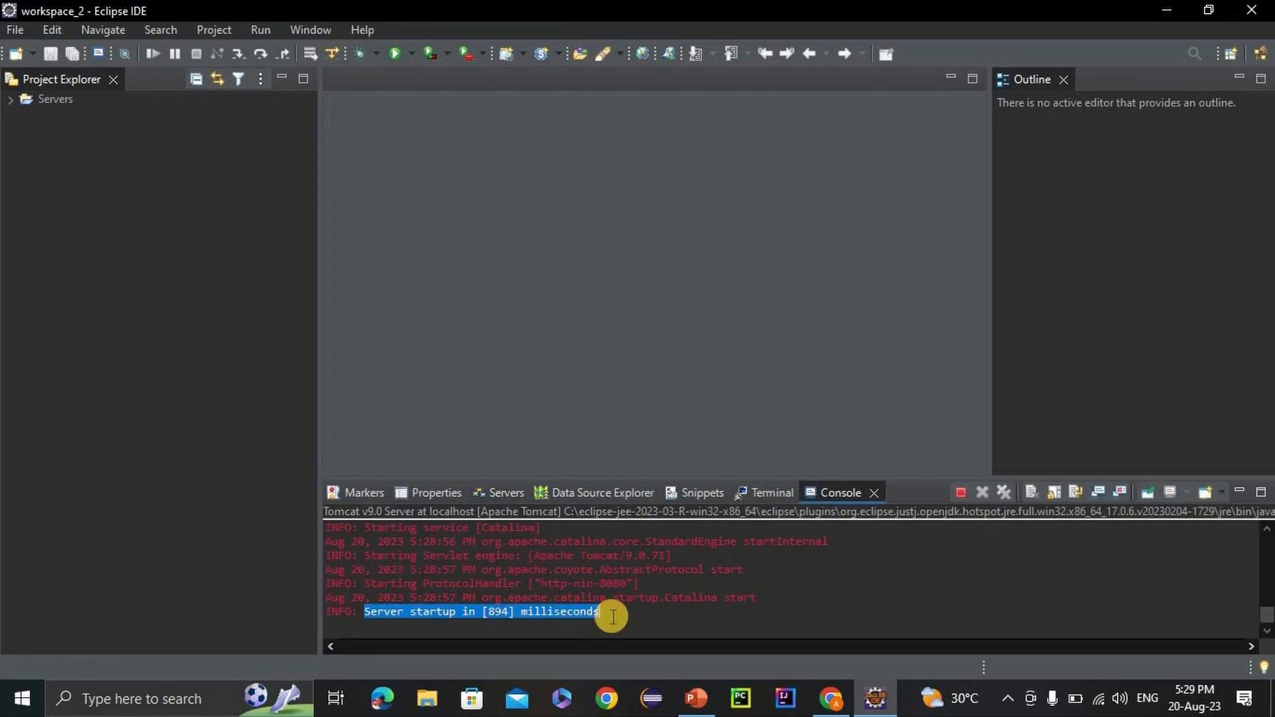
# Switch to Chrome and load localhost:8080 in a new tab to test the running Tomcat server.
pyautogui.click(831, 699)
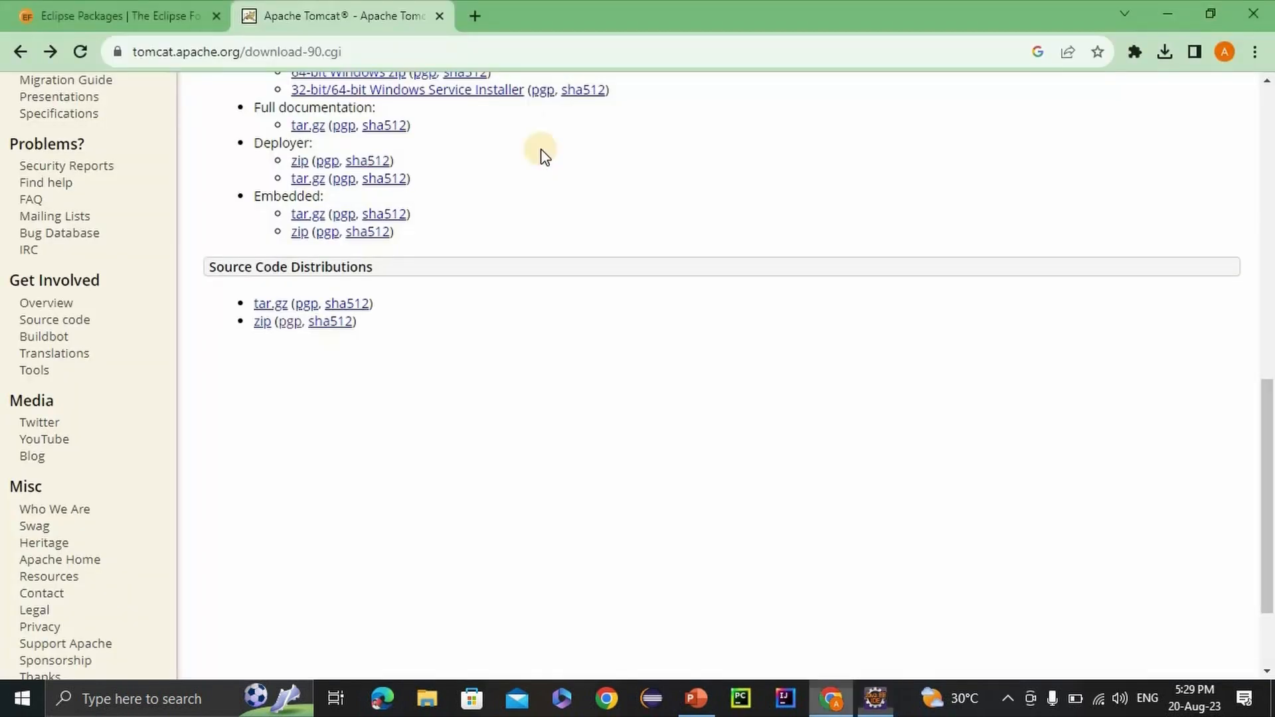
pyautogui.click(474, 14)
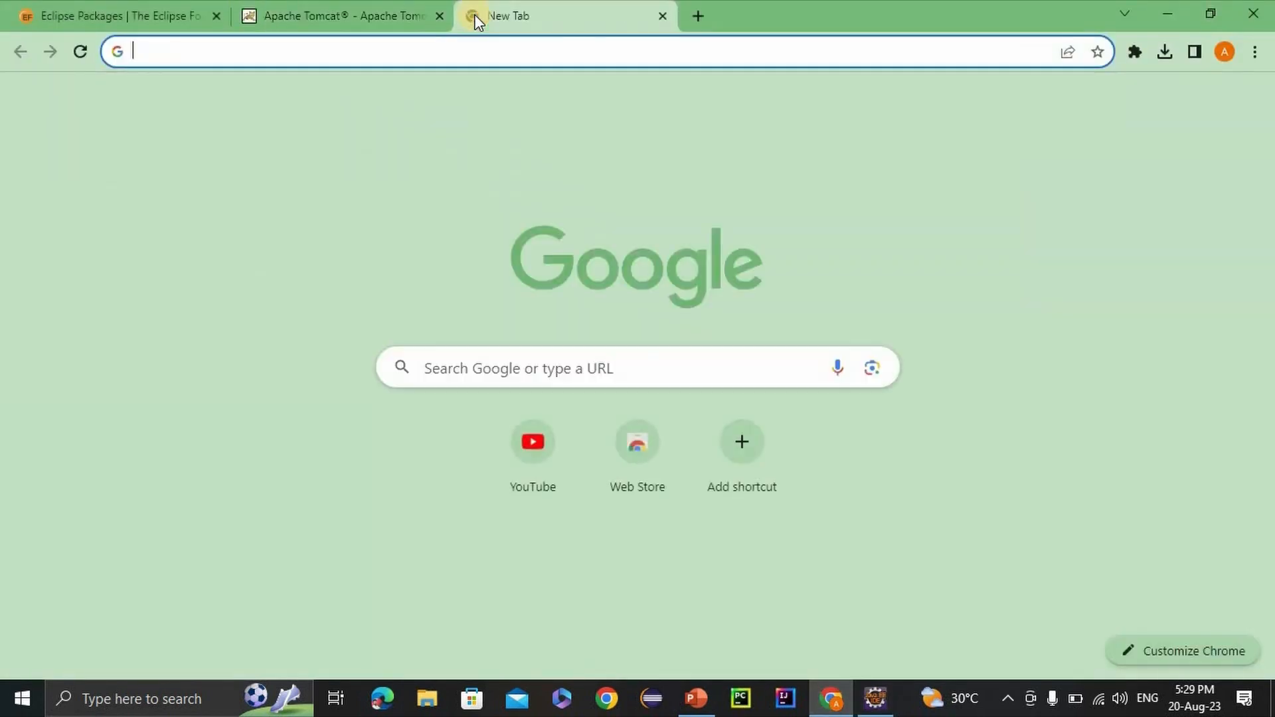
pyautogui.write('localhost')
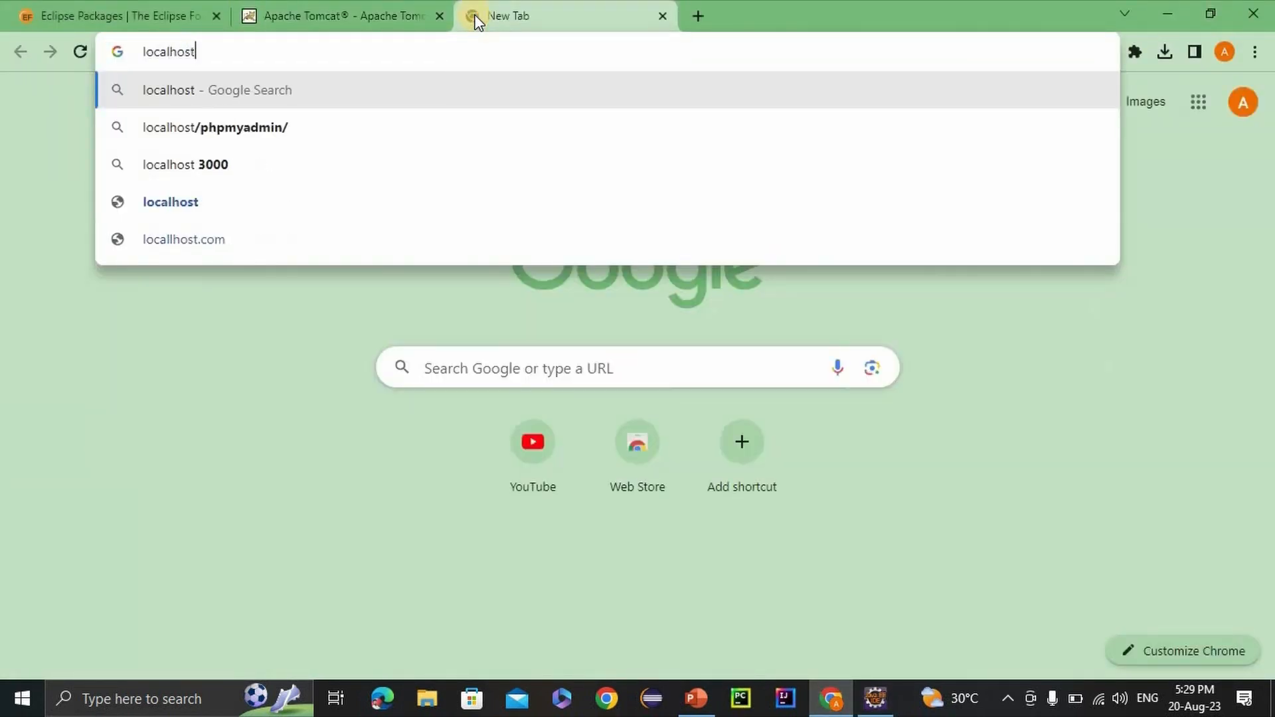
pyautogui.write(':8080')
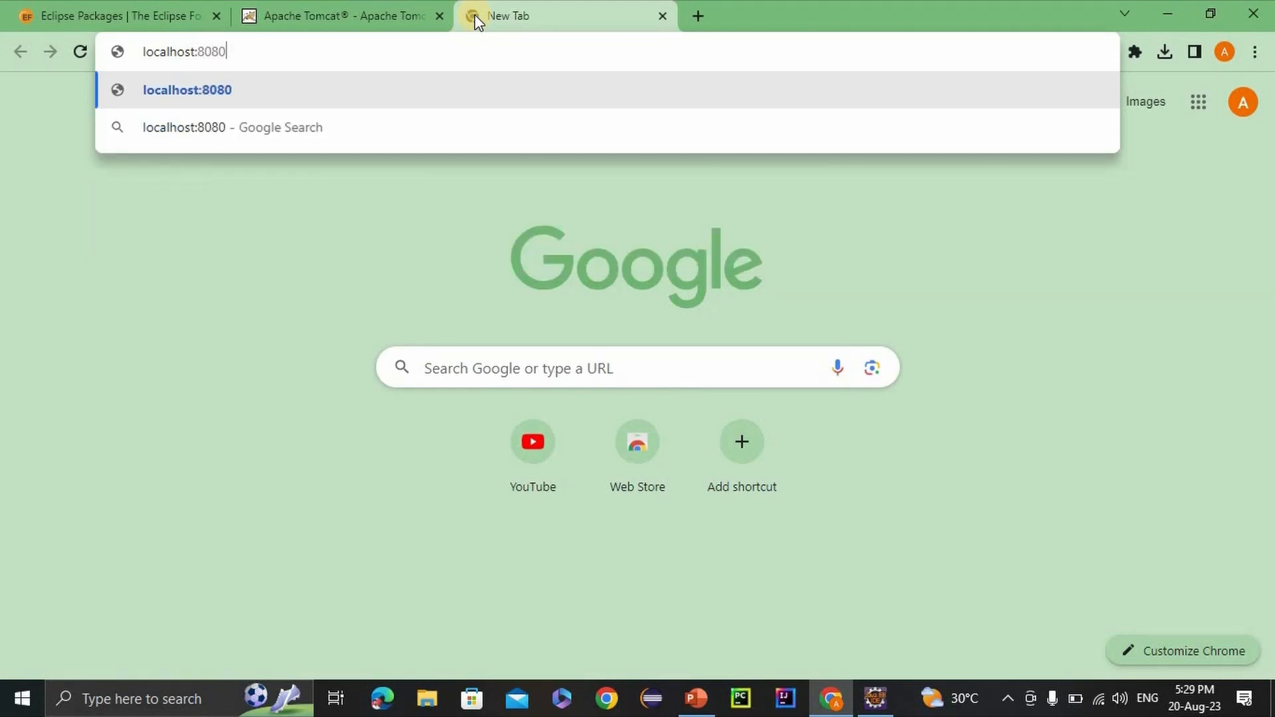
pyautogui.press('Return')
pyautogui.click(267, 58)
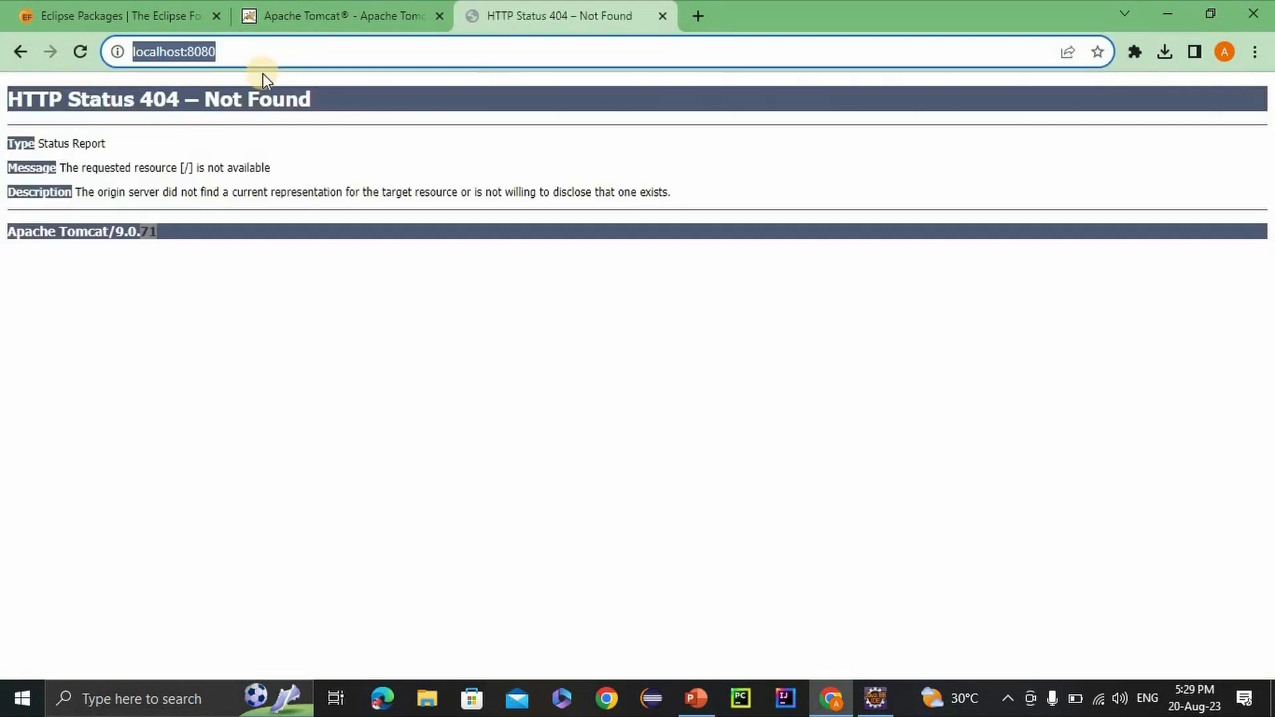
# Switch to Eclipse and open the Tomcat v9.0 server's configuration overview from the Servers view, maximizing its editor.
pyautogui.moveTo(190, 238); pyautogui.dragTo(3, 246)
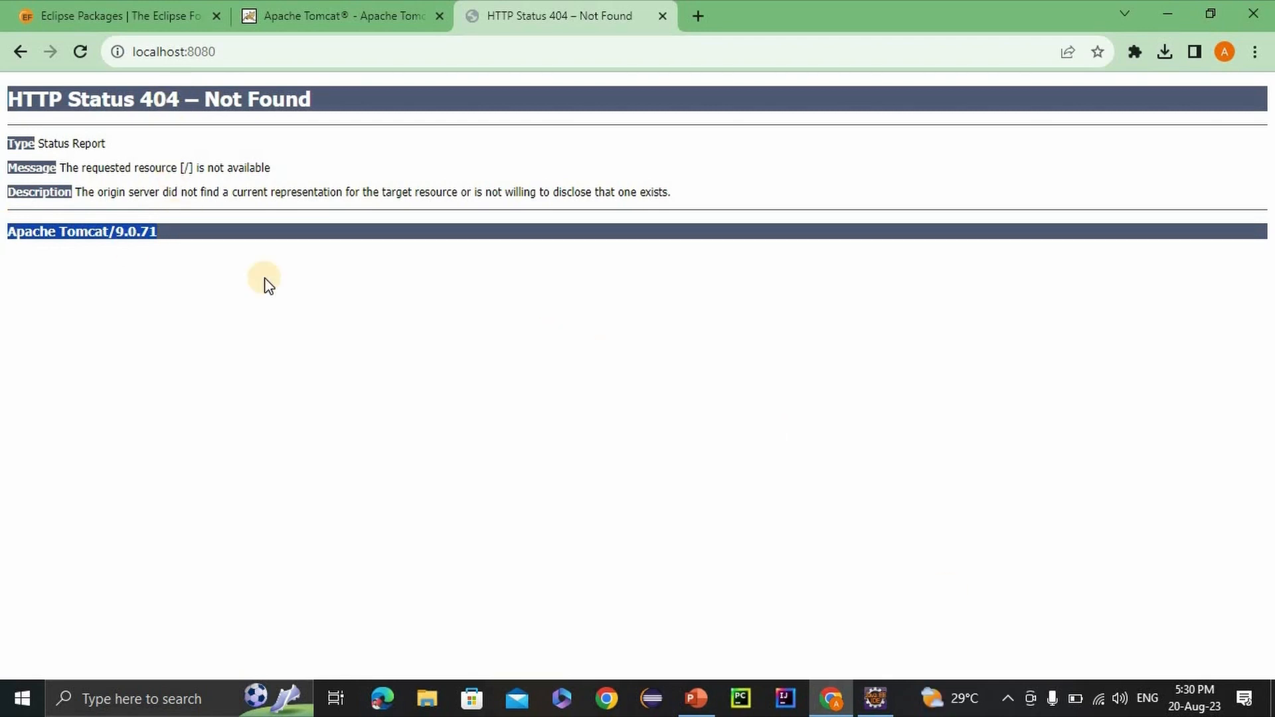
pyautogui.click(874, 703)
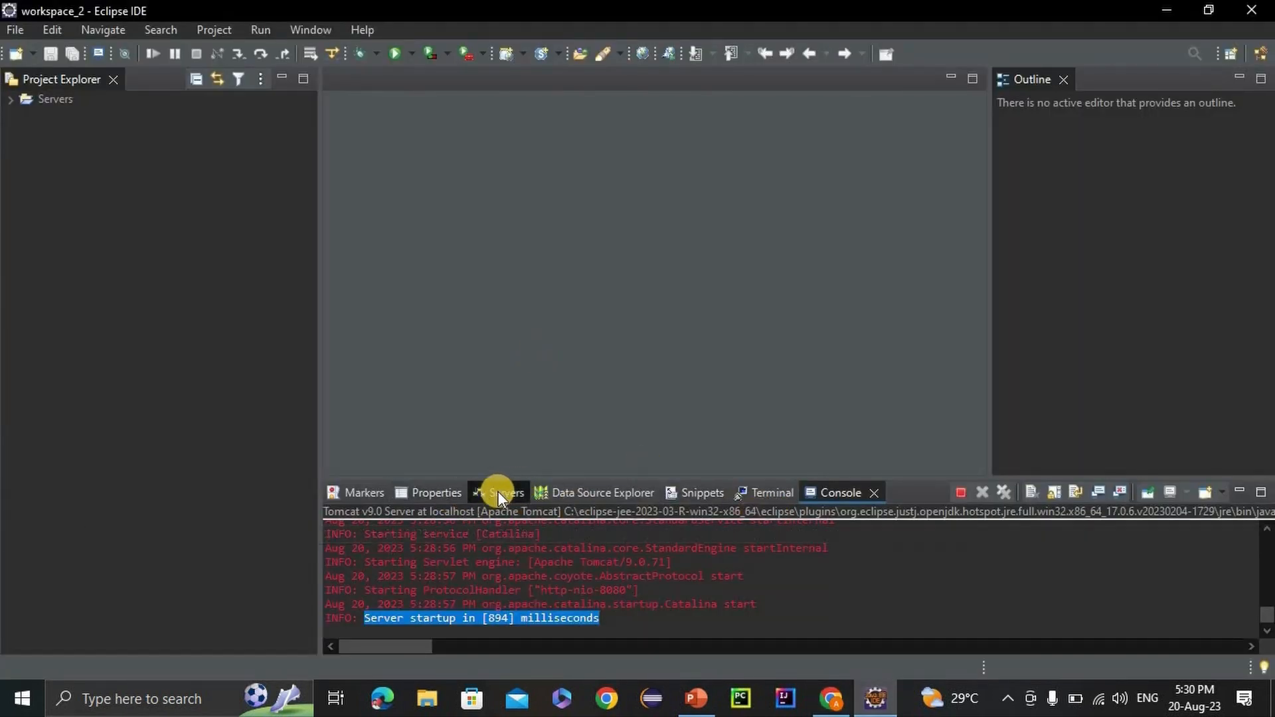
pyautogui.click(498, 492)
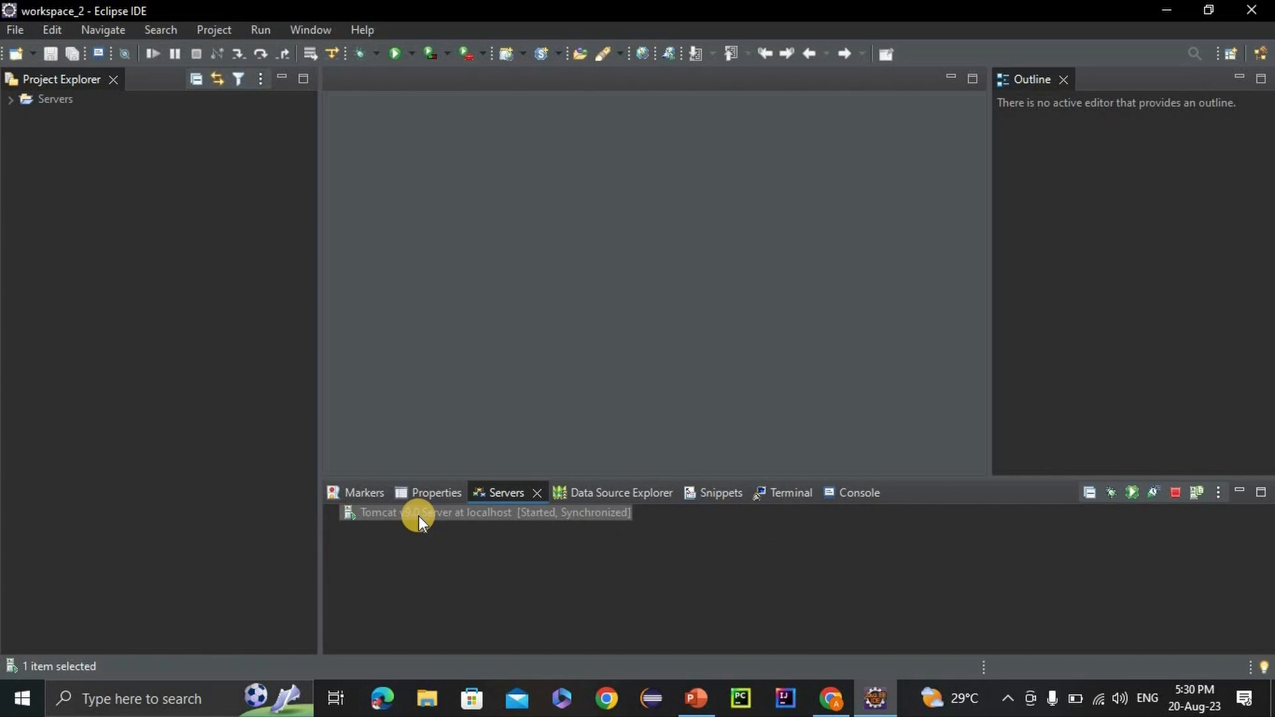
pyautogui.doubleClick(418, 515)
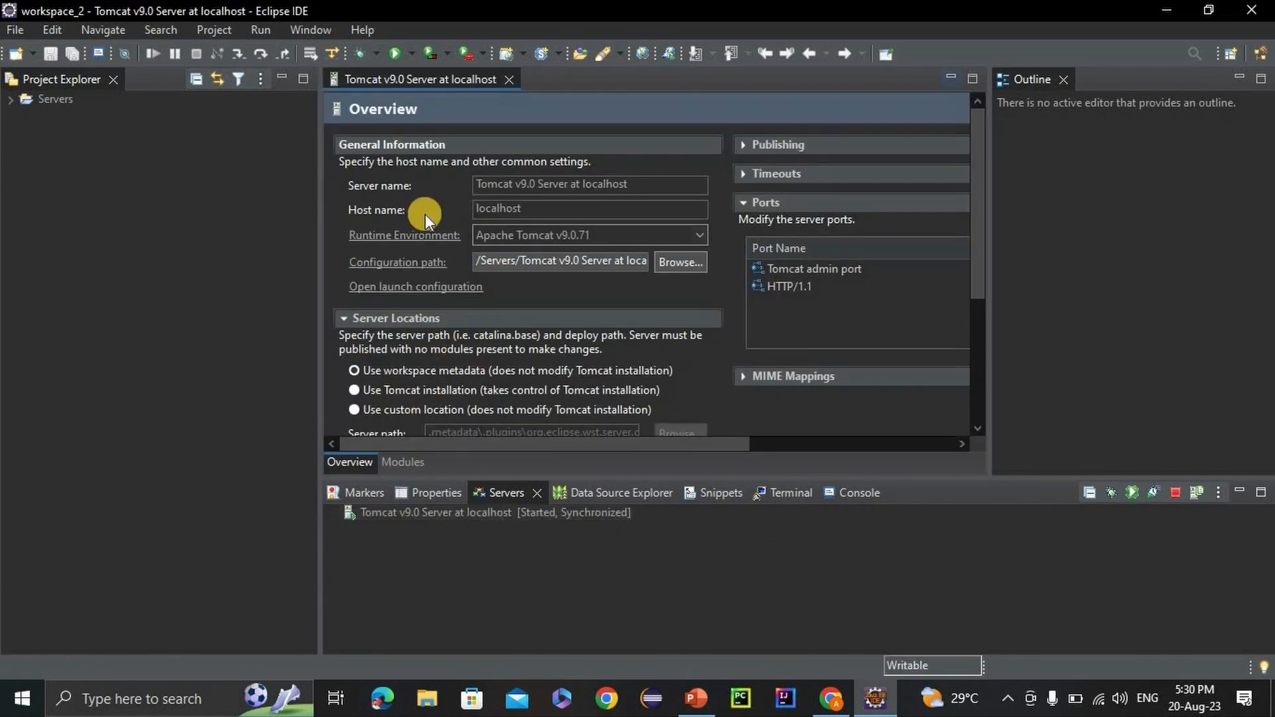
pyautogui.doubleClick(402, 79)
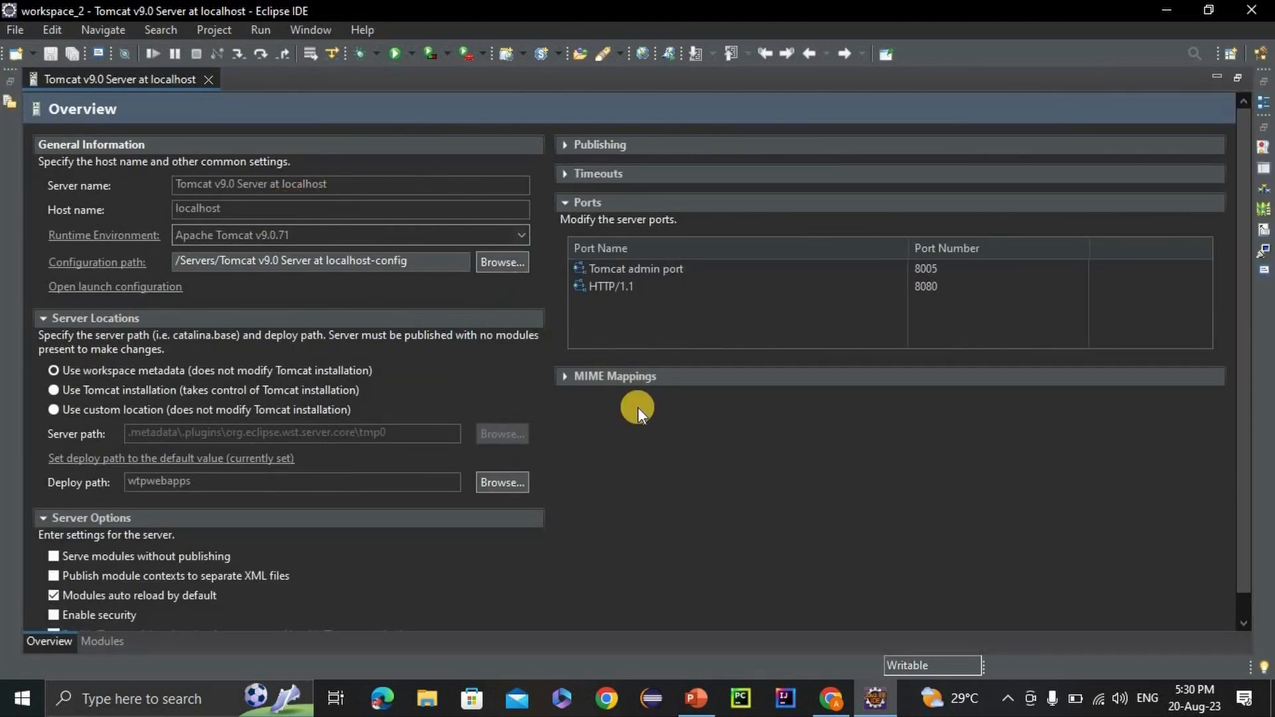
# Compare the server's HTTP/1.1 port number with the address used in Chrome, and view the server's timeout settings.
pyautogui.click(930, 287)
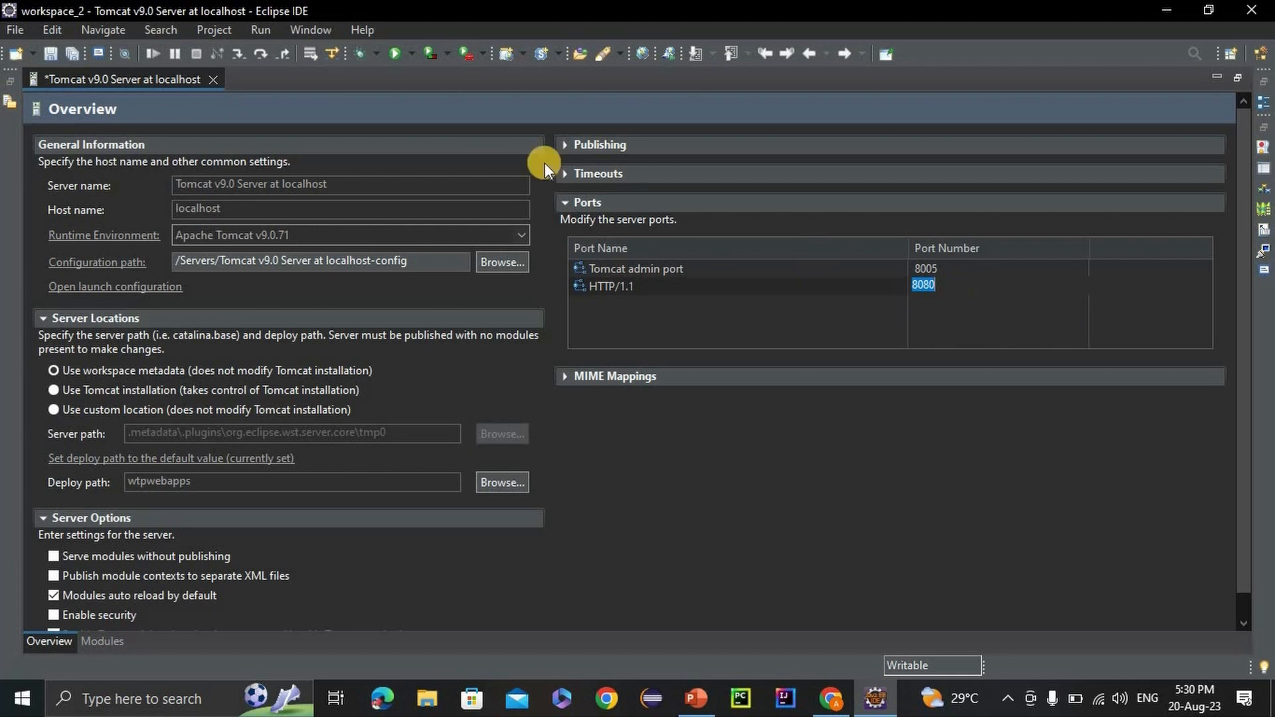
pyautogui.hotkey('alt', 'Tab')
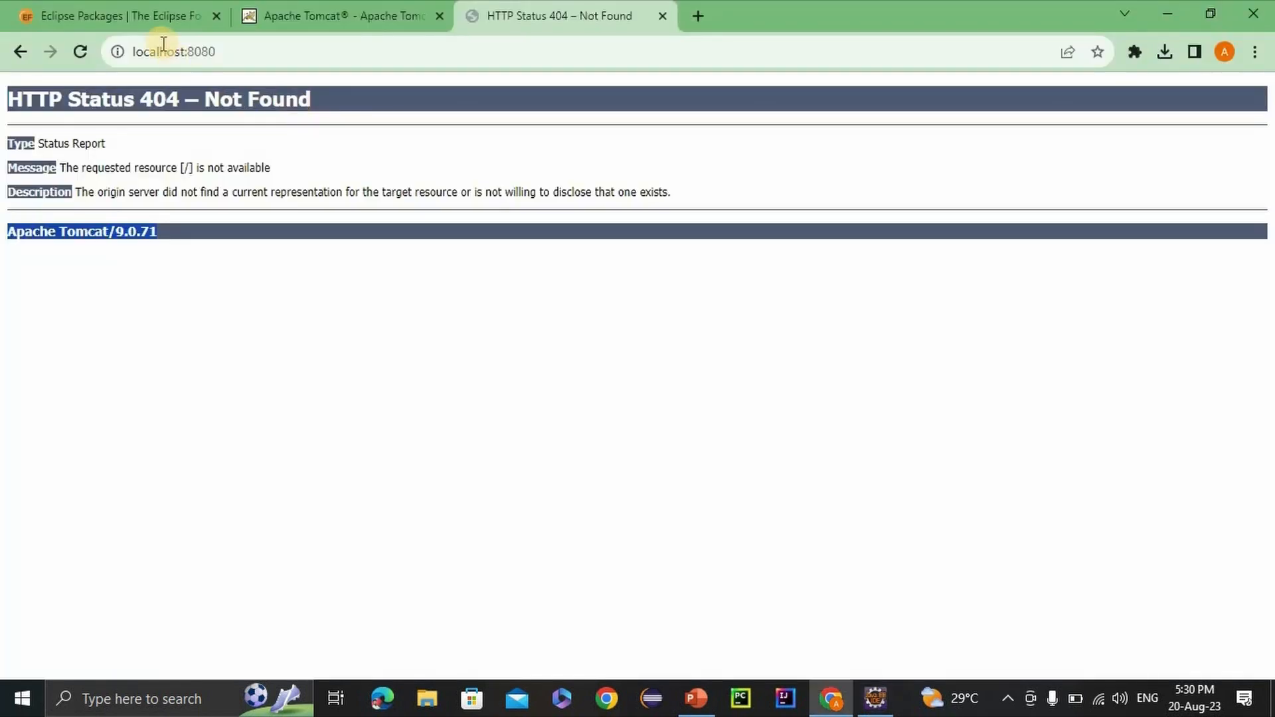
pyautogui.click(225, 53)
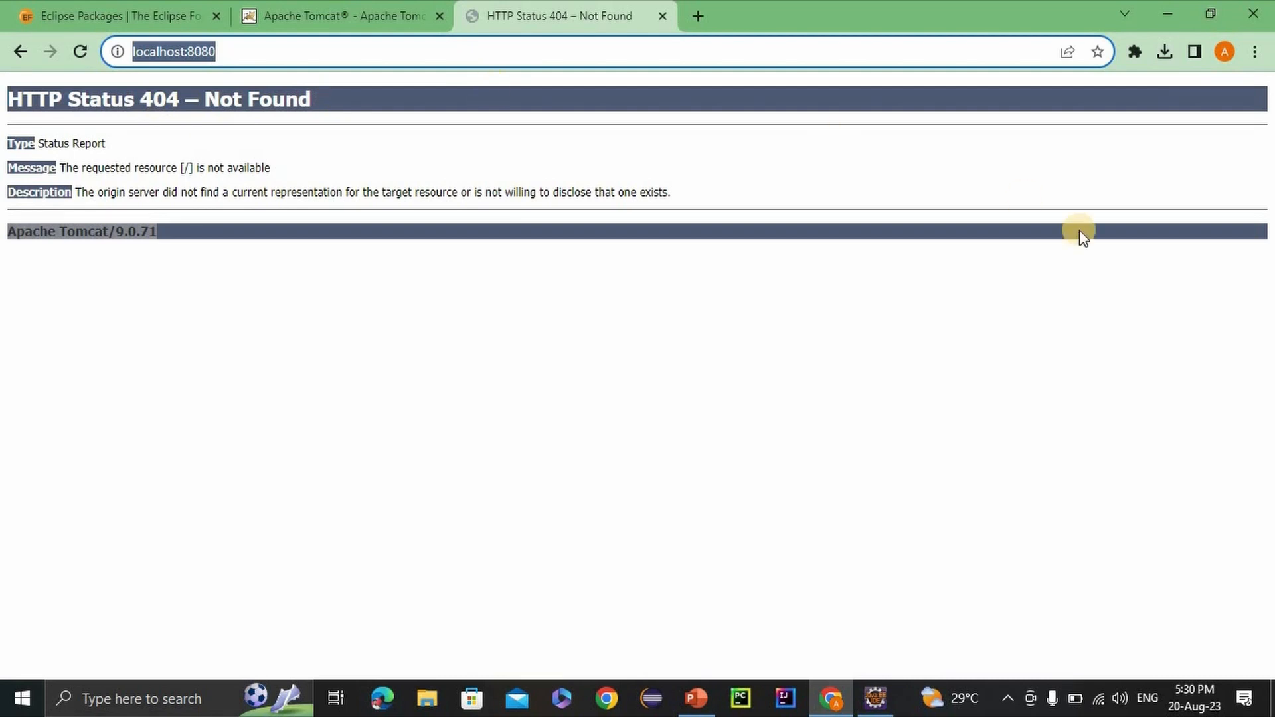
pyautogui.hotkey('alt', 'Tab')
pyautogui.click(945, 285)
pyautogui.click(564, 176)
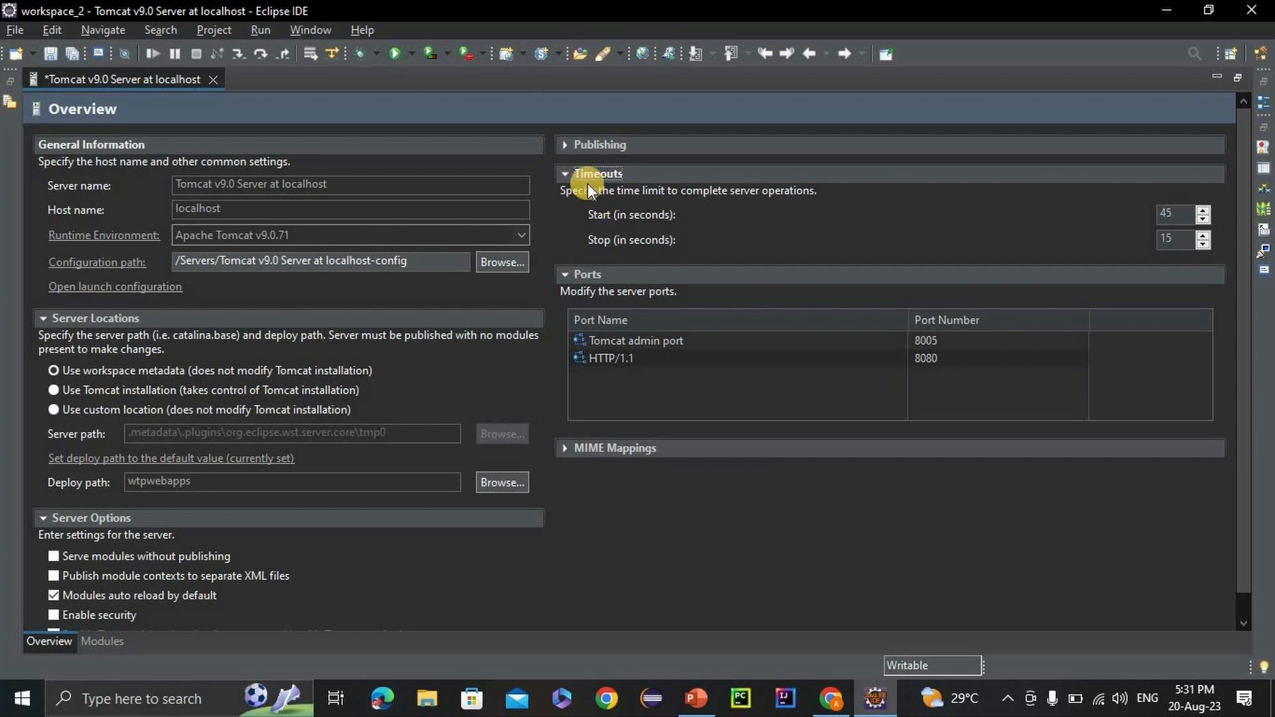
# Set the server location to Use Tomcat installation, save the server configuration and restore the editor to its normal size.
pyautogui.scroll(-1, 414, 323)
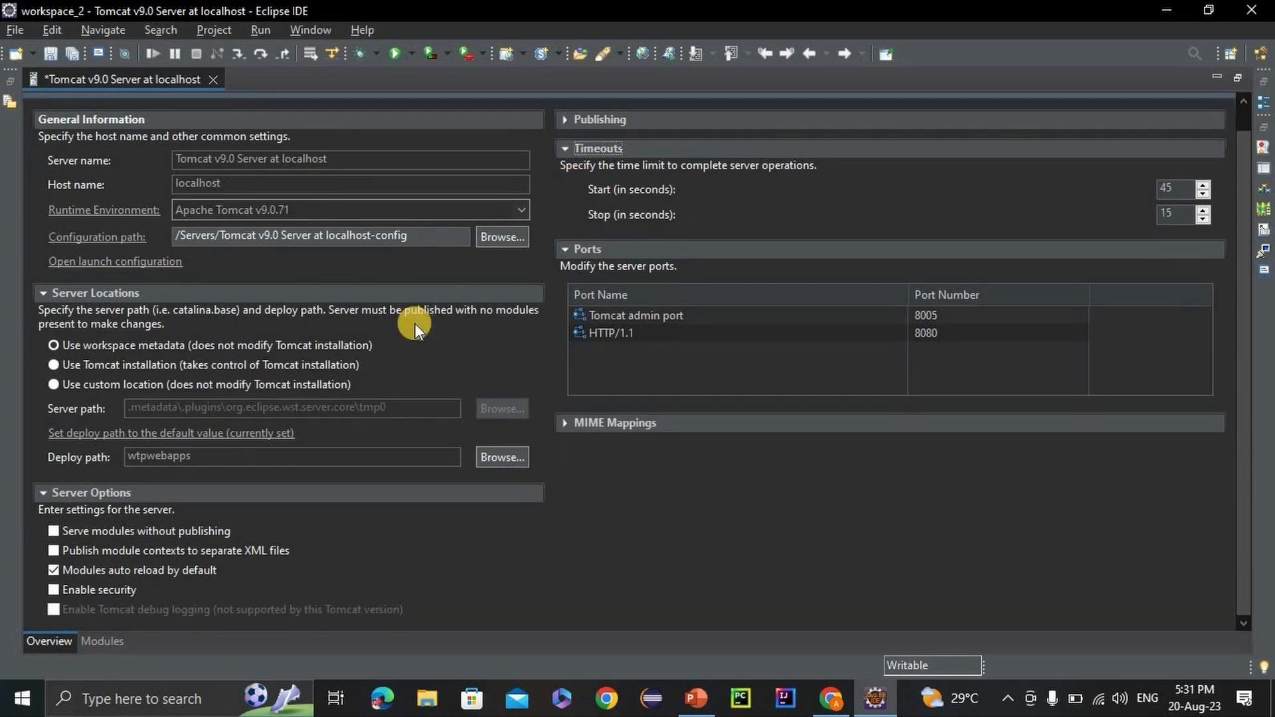
pyautogui.click(237, 354)
pyautogui.click(53, 366)
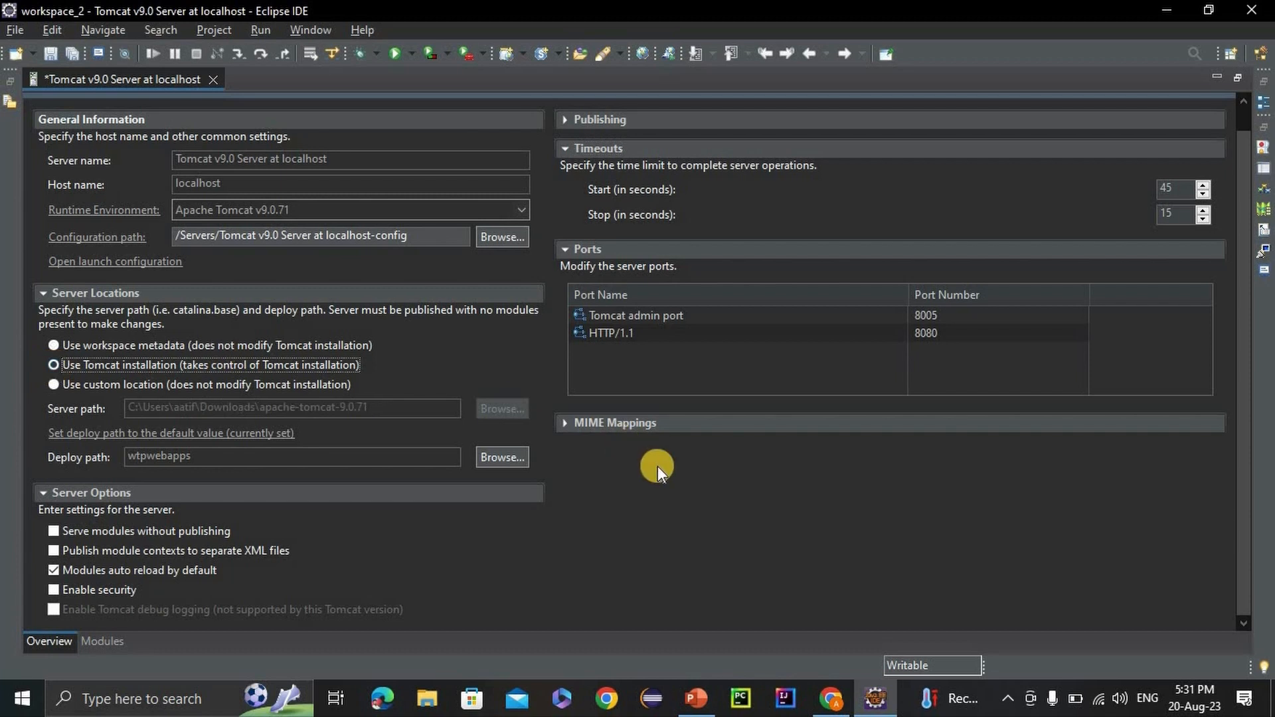
pyautogui.hotkey('ctrl', 's')
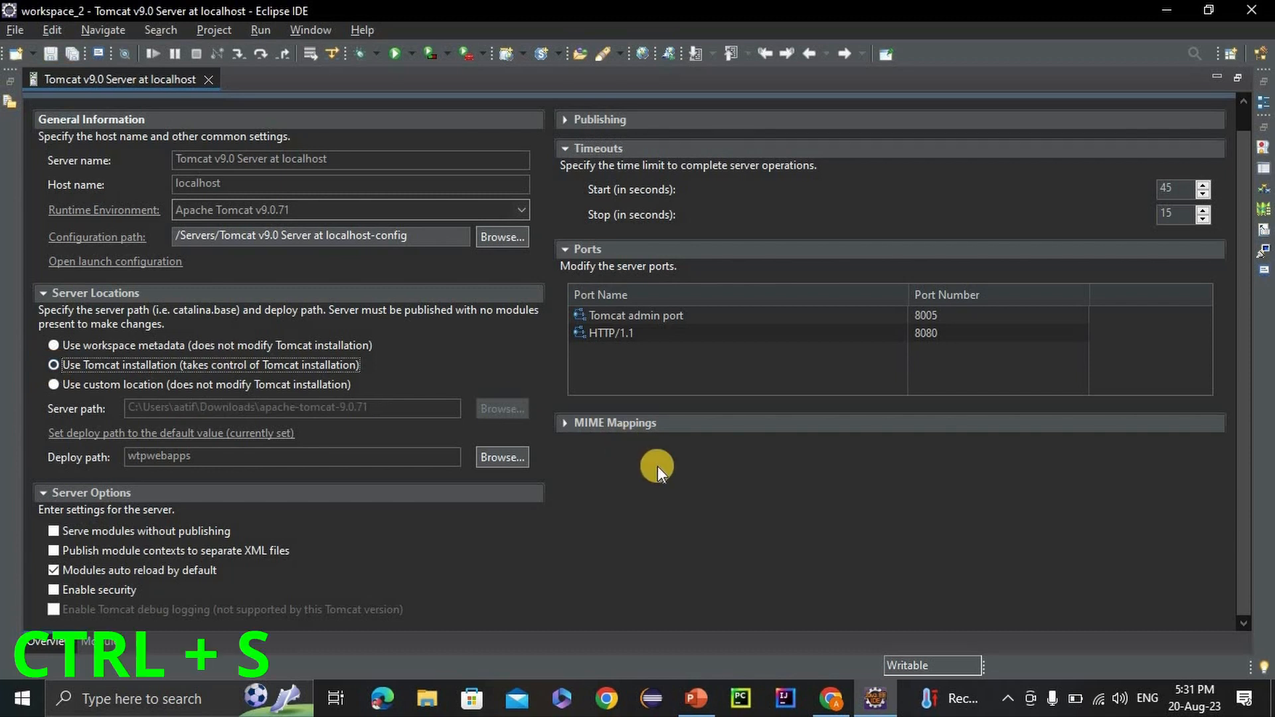
pyautogui.doubleClick(124, 81)
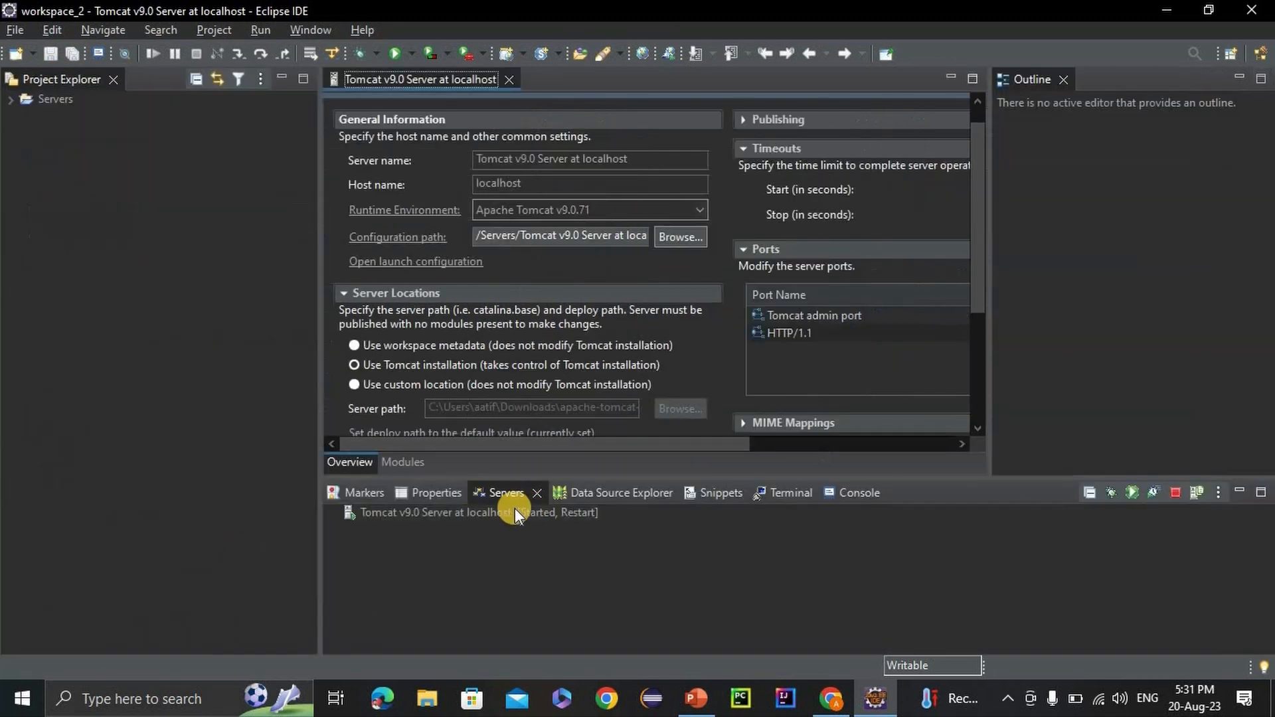
# Restart the Tomcat v9.0 server at localhost and check its startup messages in the console and its state in the Servers view.
pyautogui.rightClick(492, 510)
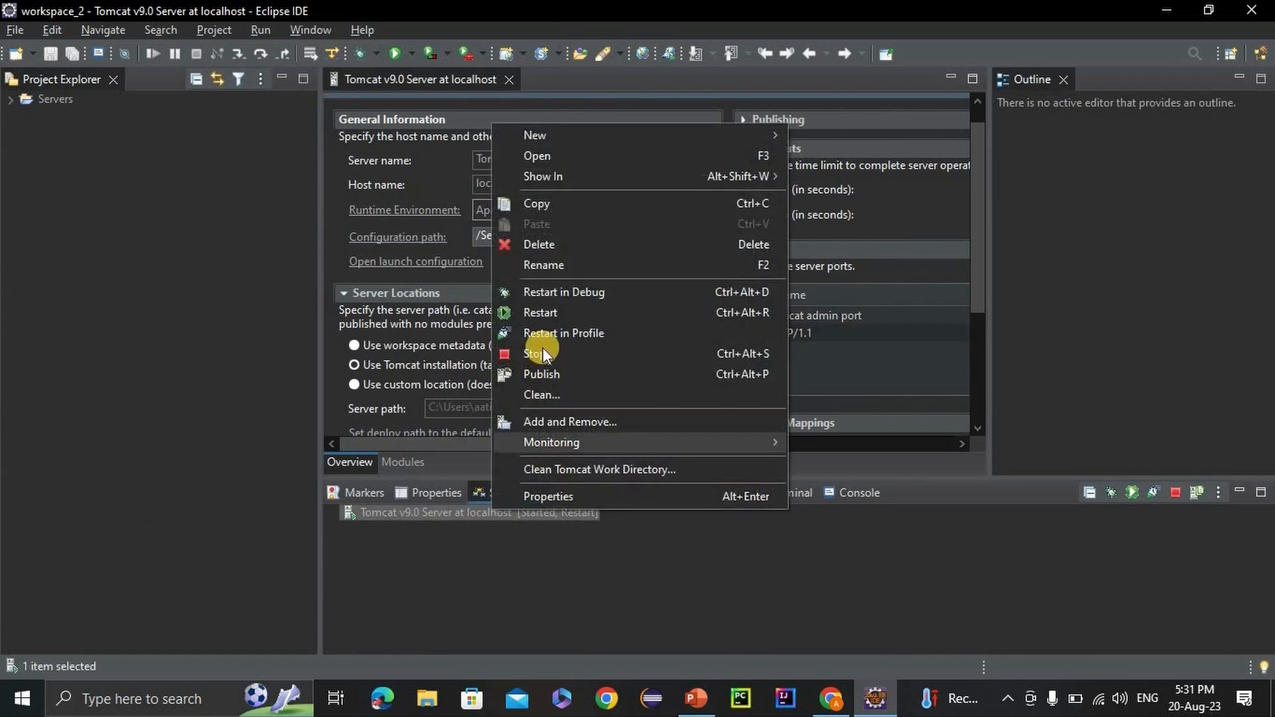
pyautogui.click(533, 313)
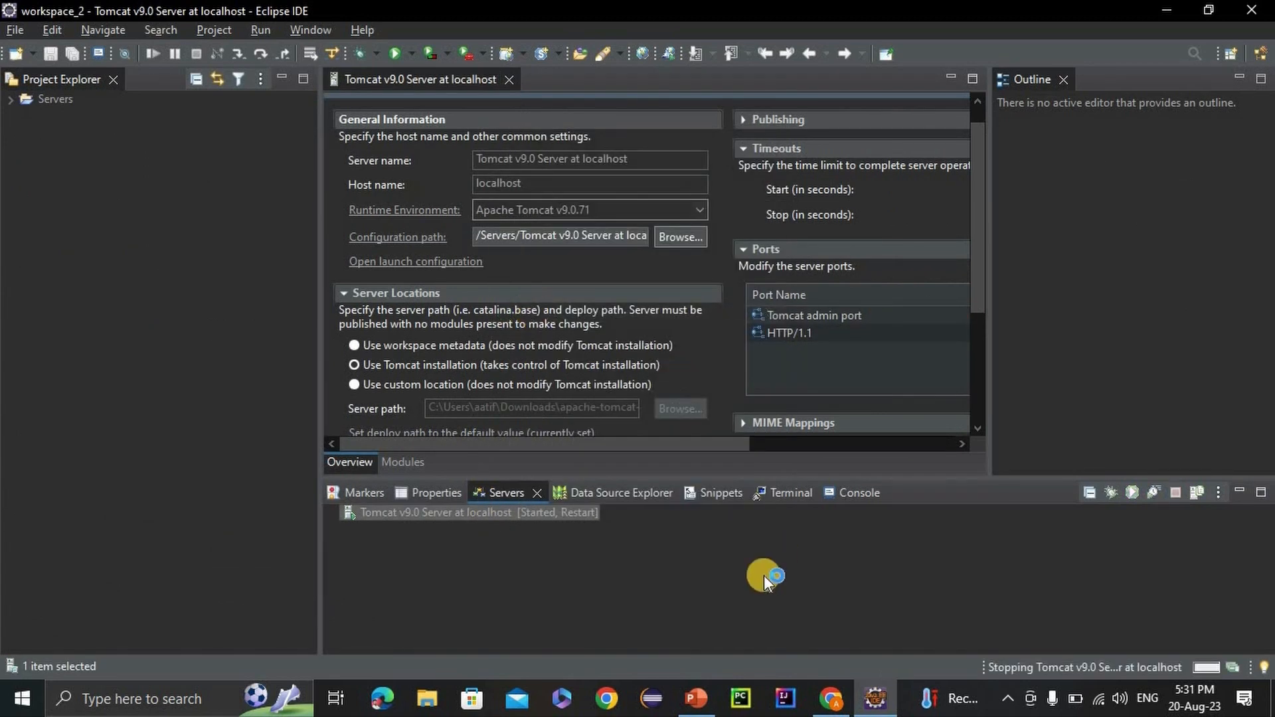
pyautogui.click(860, 498)
pyautogui.moveTo(608, 612); pyautogui.dragTo(391, 612)
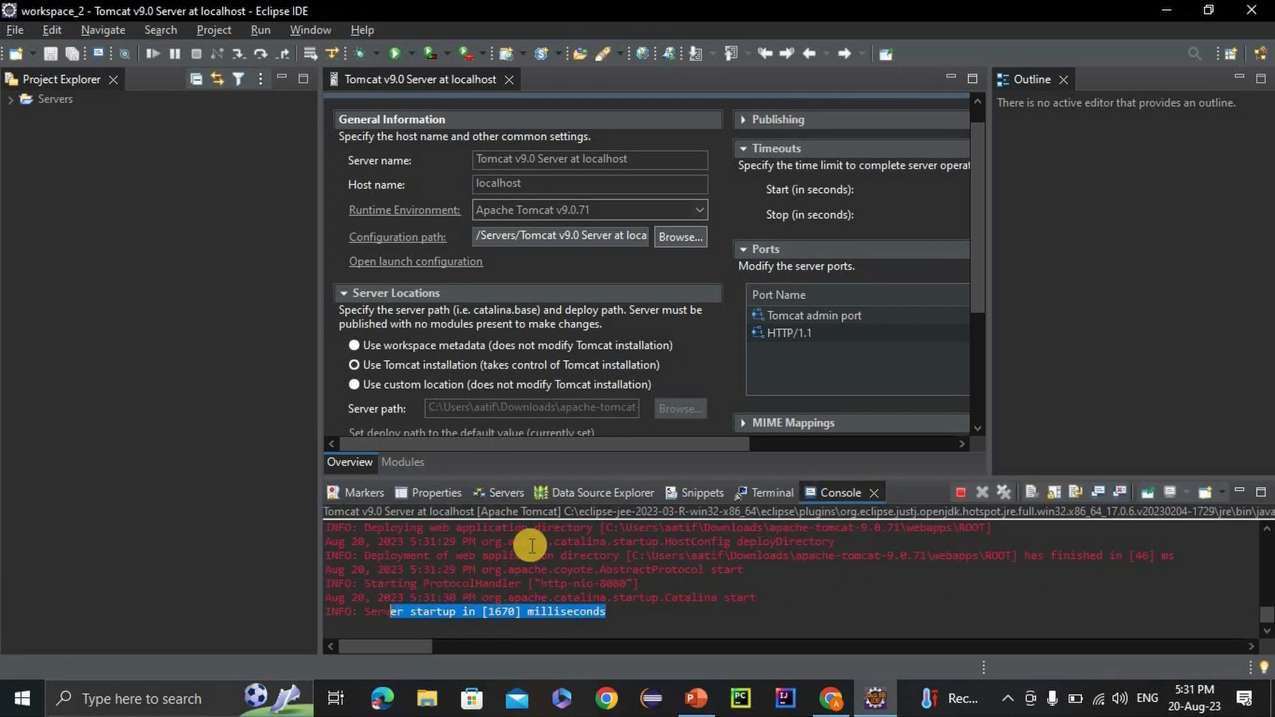
pyautogui.click(501, 496)
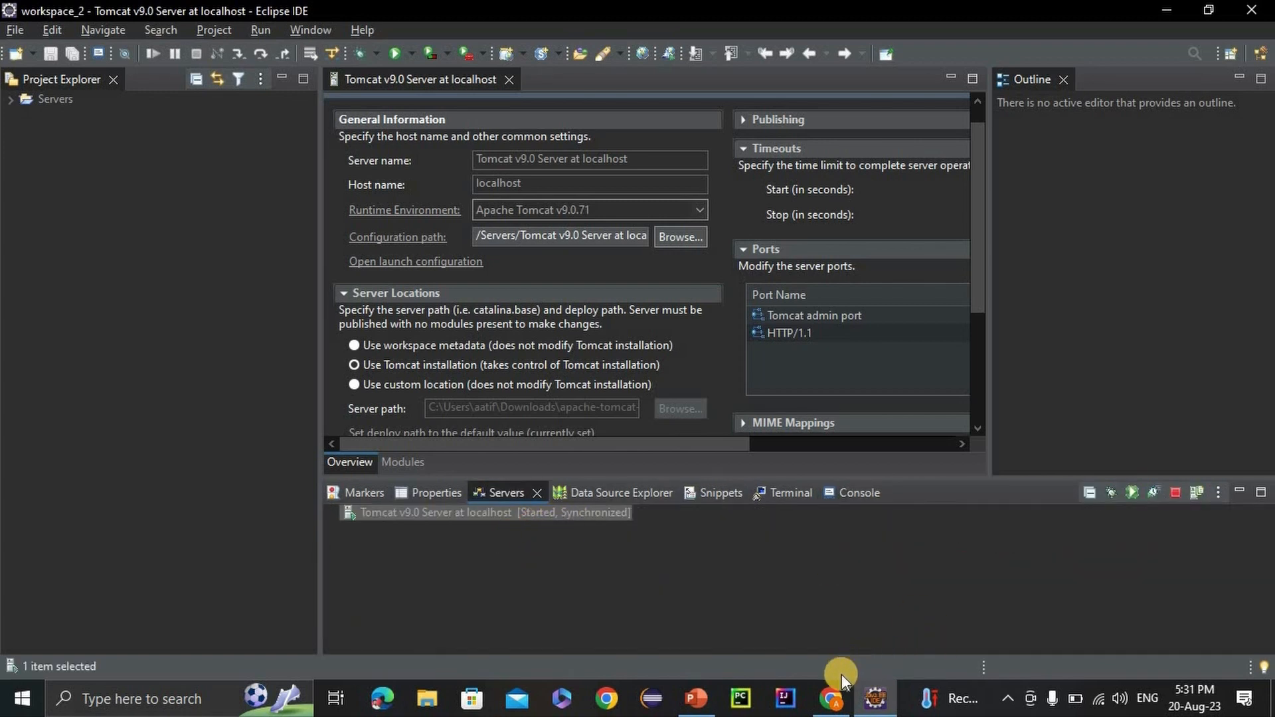
# Switch to Chrome, reload localhost:8080 and look over the page served by the restarted Tomcat server.
pyautogui.click(834, 696)
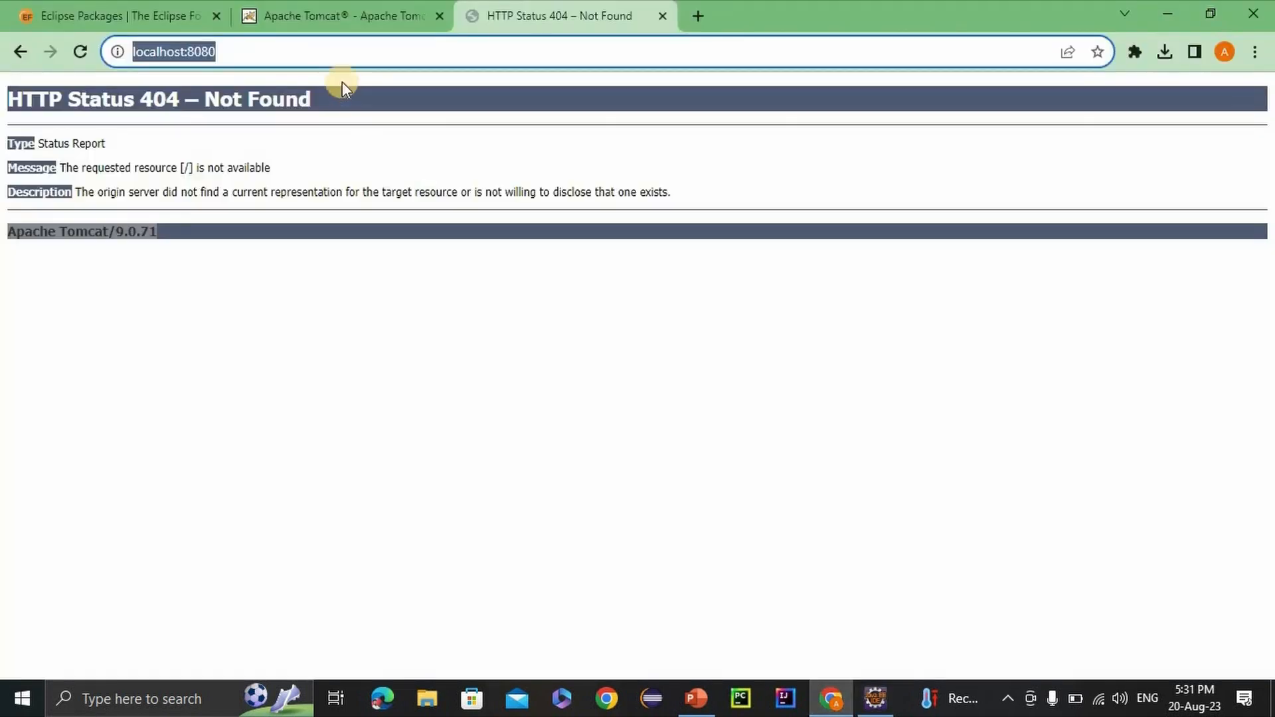
pyautogui.click(313, 53)
pyautogui.click(312, 53)
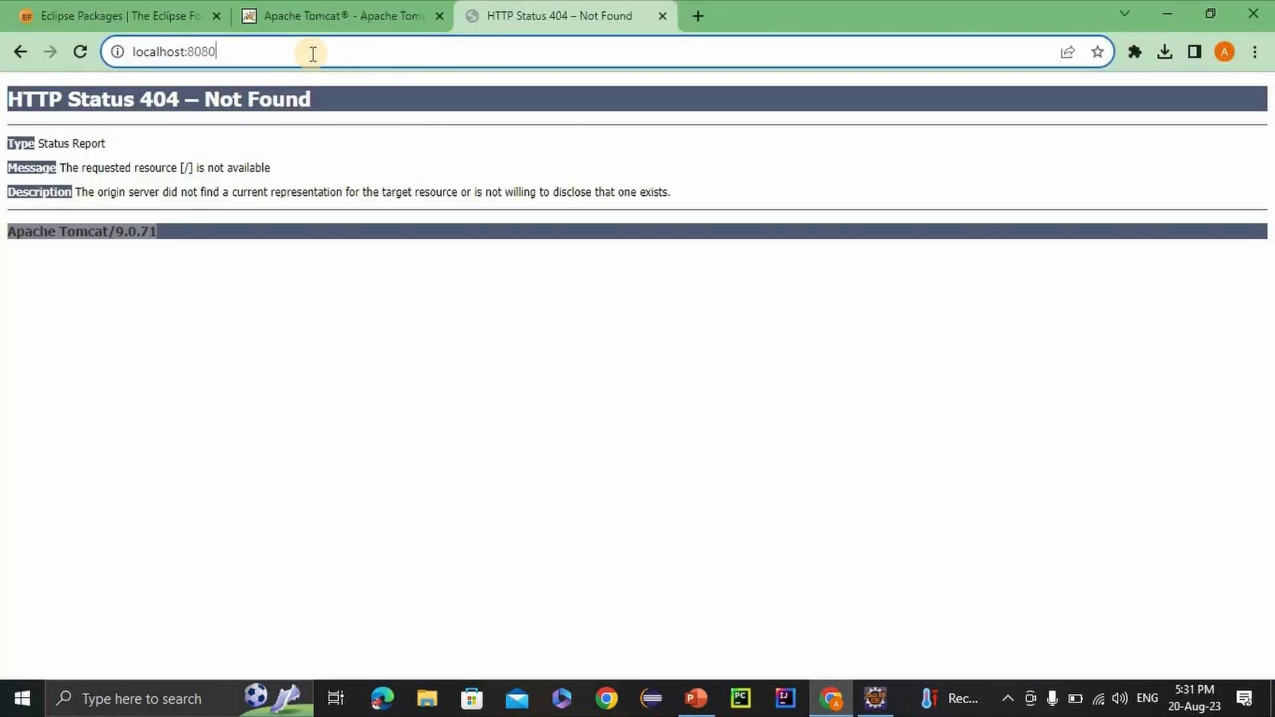
pyautogui.press('Return')
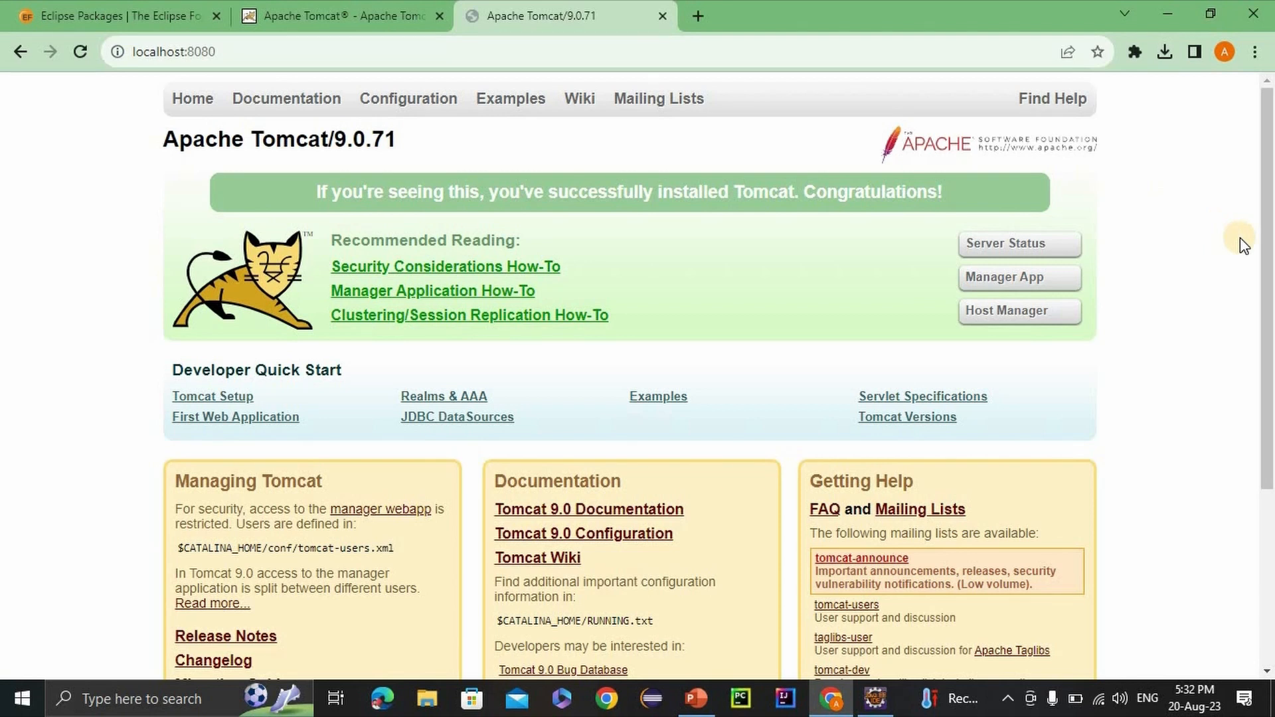
pyautogui.scroll(-1, 1164, 312)
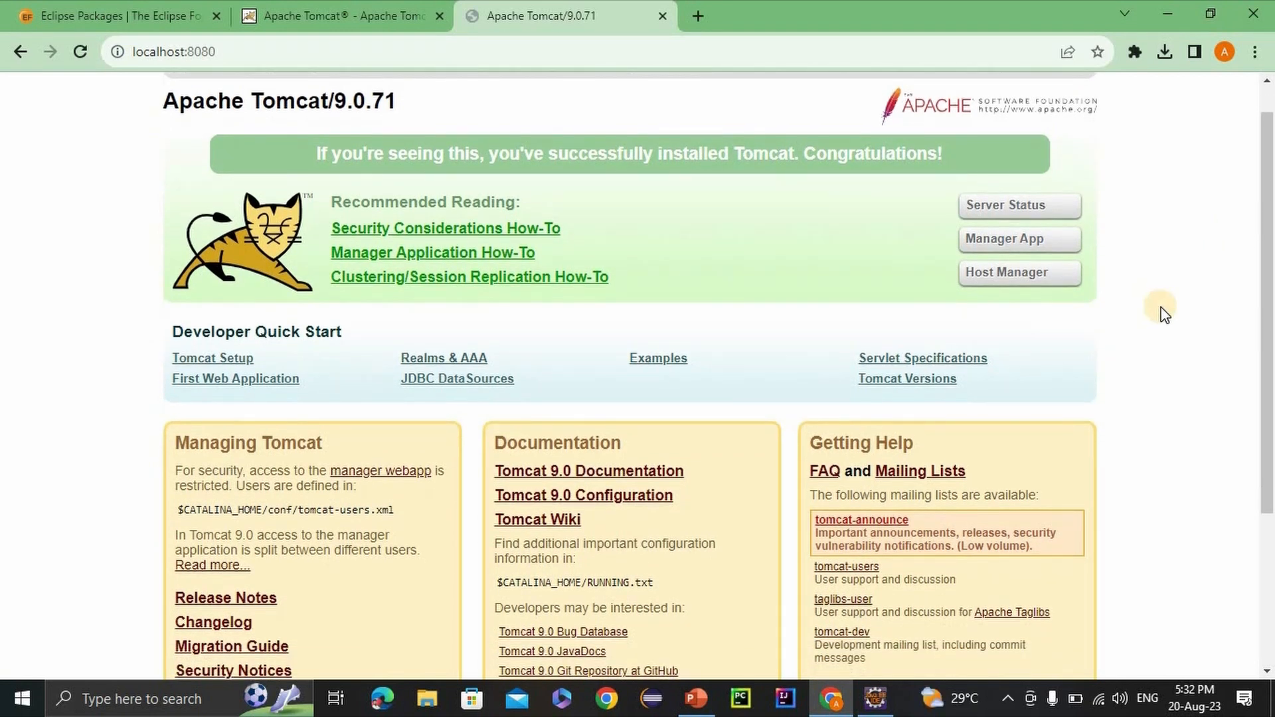
pyautogui.scroll(1, 1159, 306)
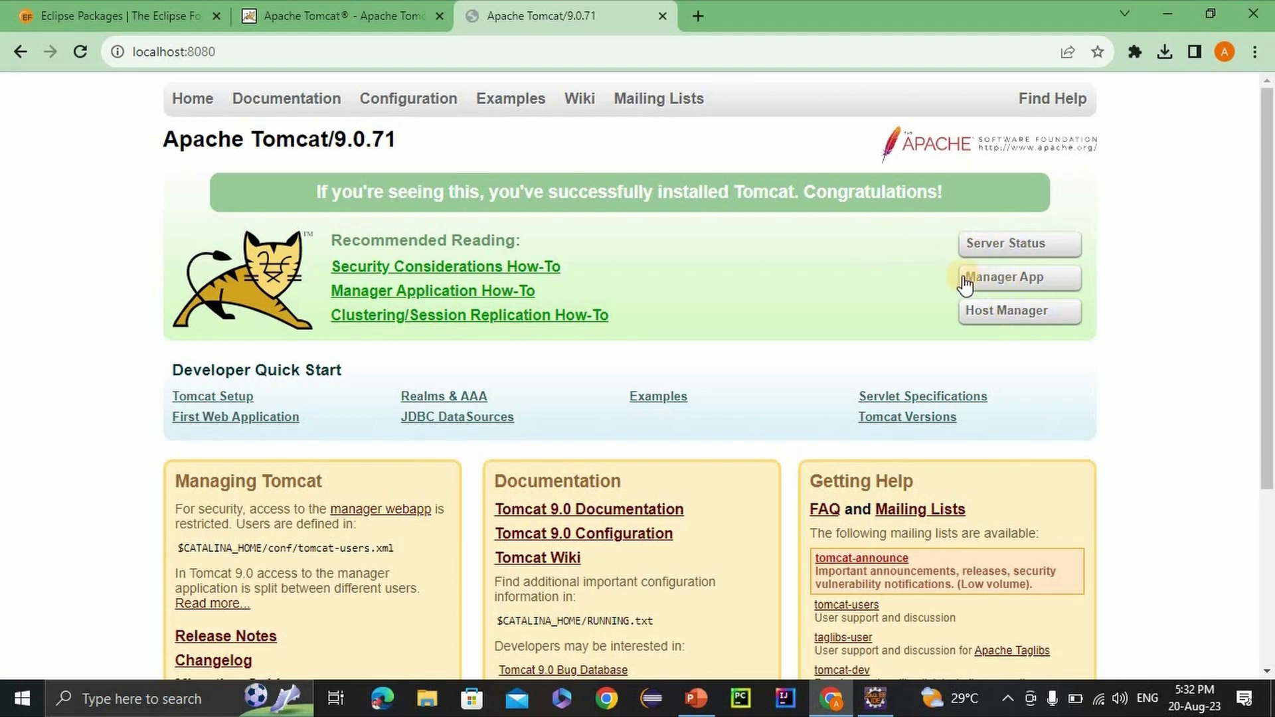
pyautogui.scroll(-4, 850, 398)
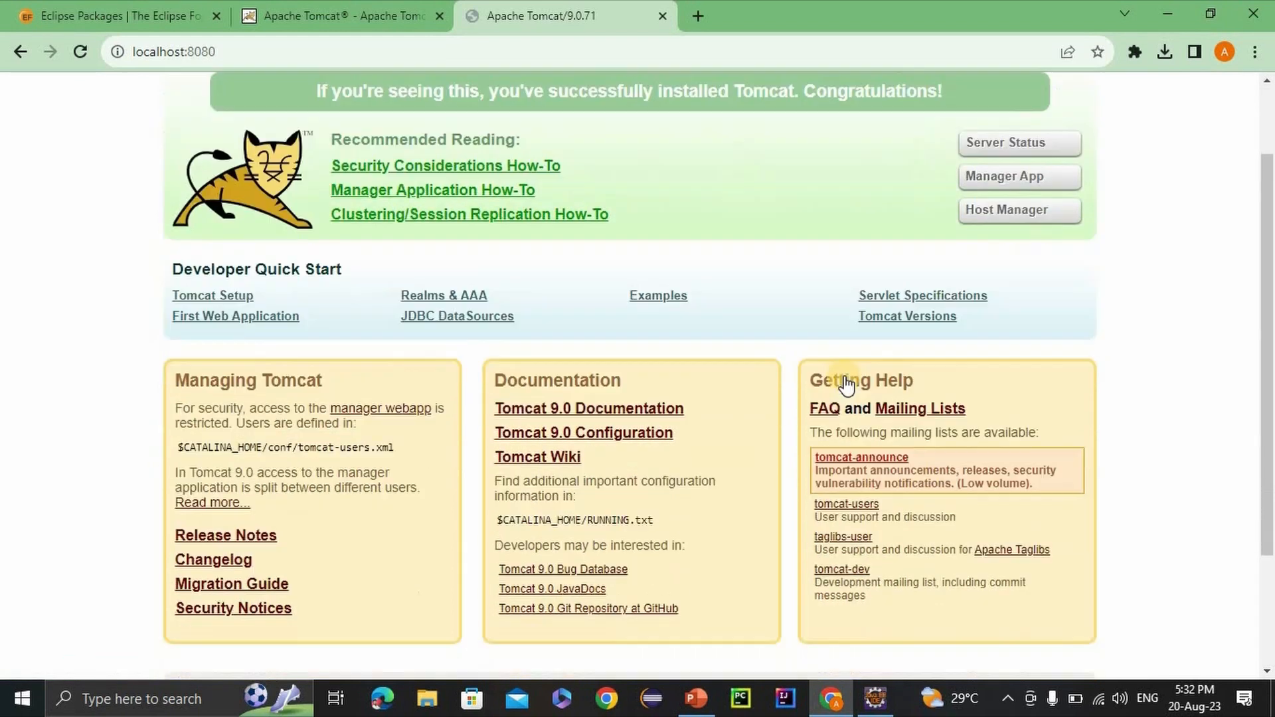
pyautogui.scroll(2, 849, 466)
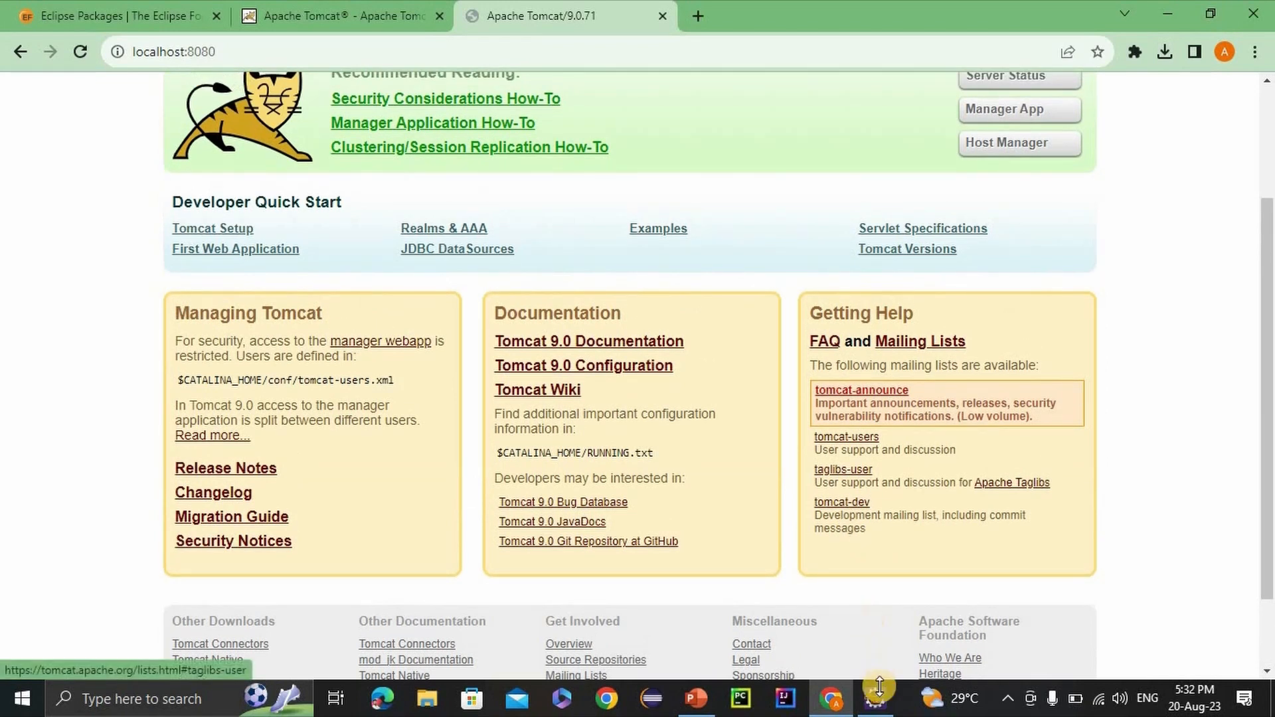
# Return to Eclipse and close the Tomcat v9.0 server's configuration editor.
pyautogui.click(879, 699)
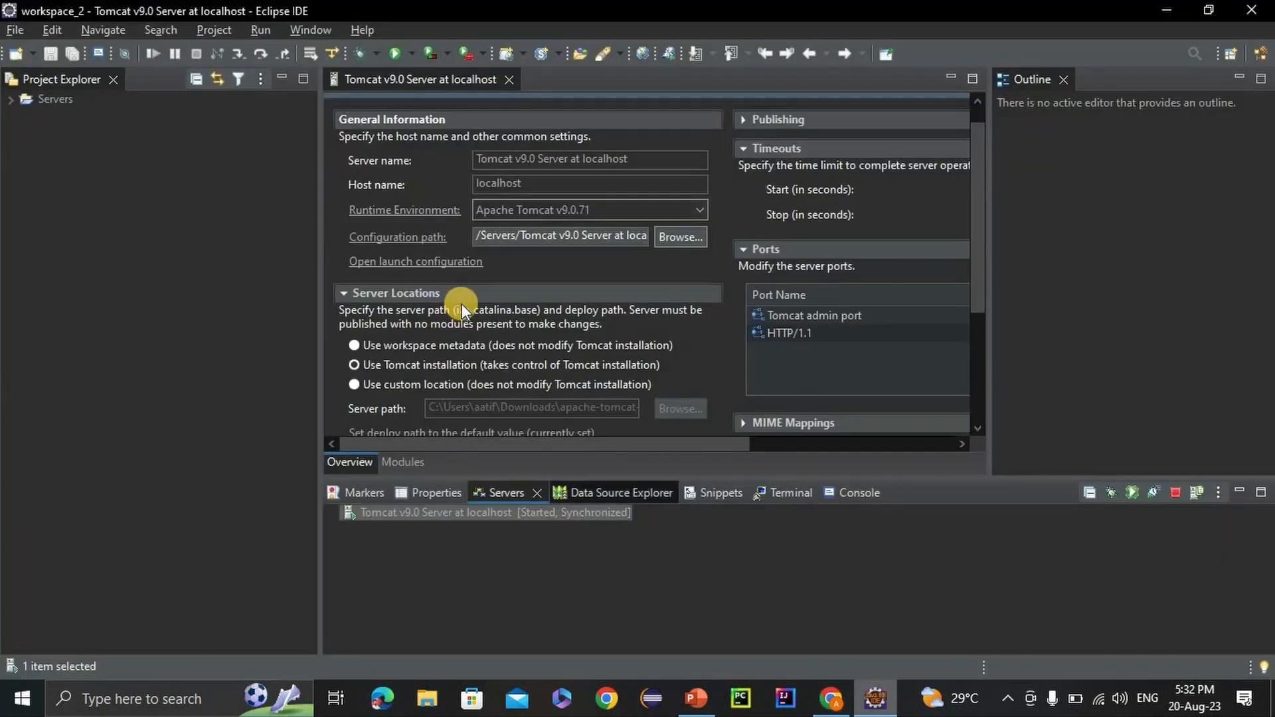
pyautogui.scroll(1, 461, 304)
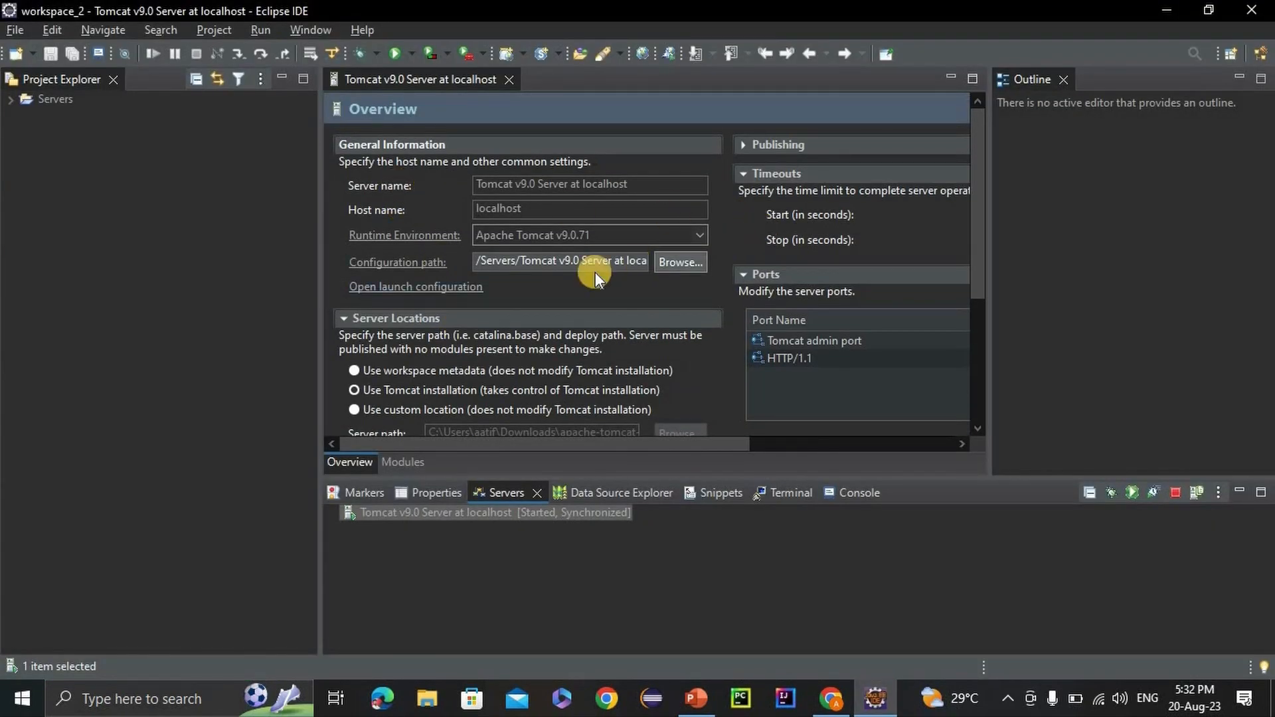
pyautogui.hotkey('ctrl', 'w')
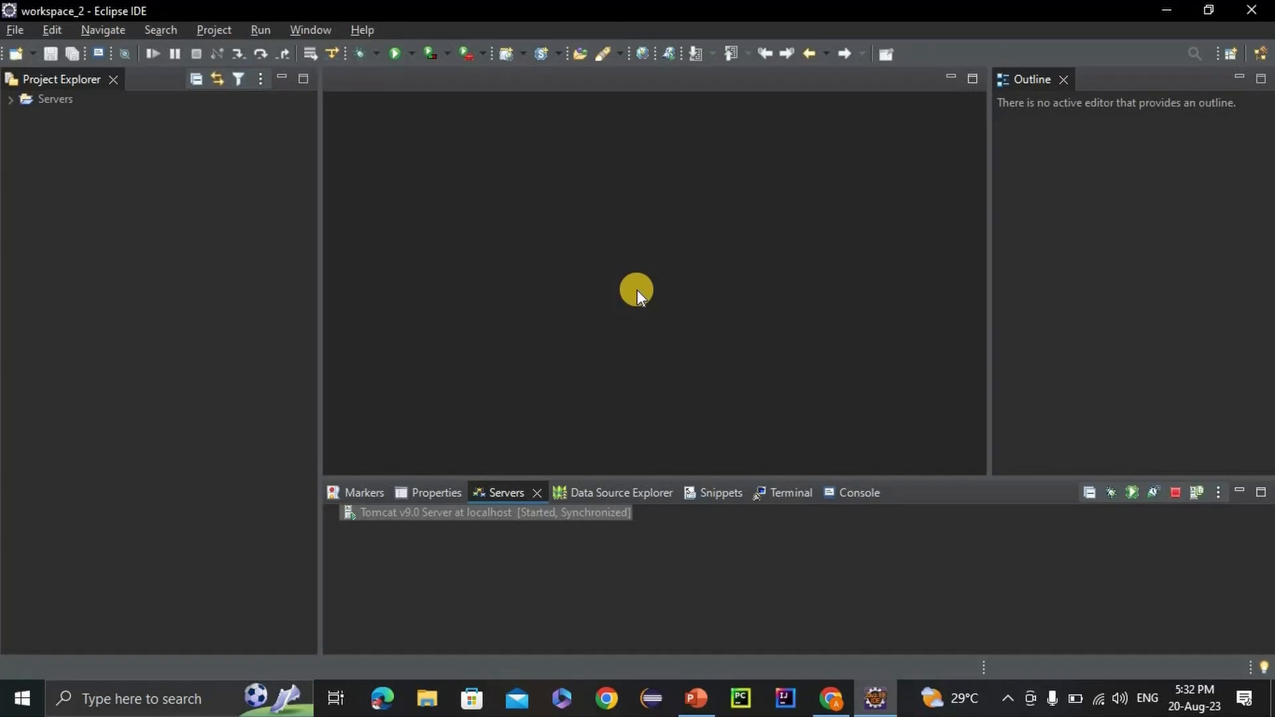